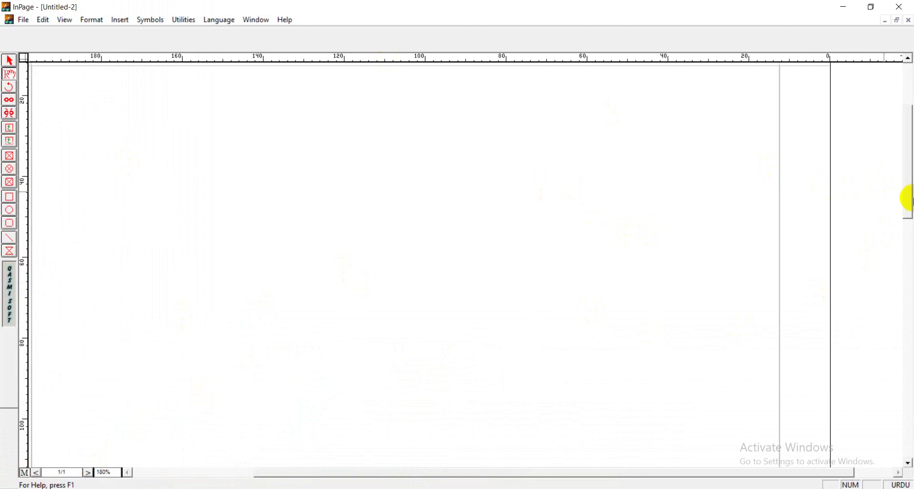
# - Draw a title text box about 86 mm wide along the page's upper margin line
pyautogui.scroll(3, 899, 98)
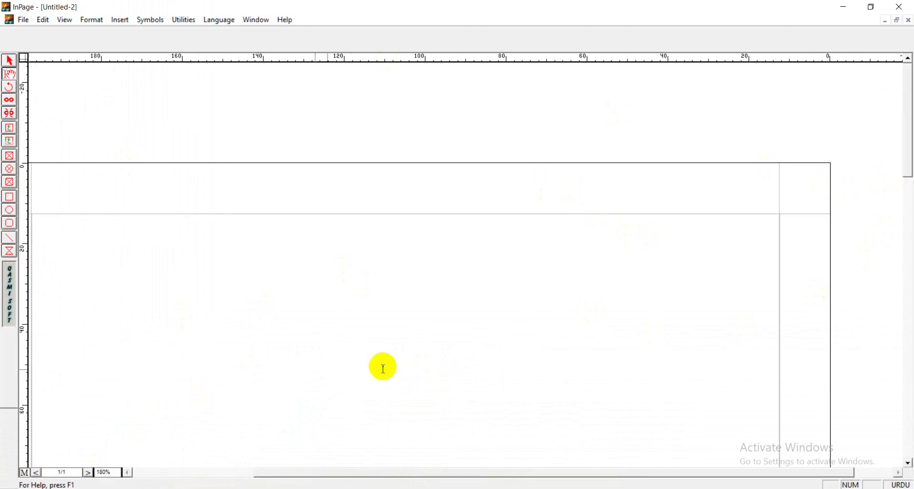
pyautogui.moveTo(112, 472); pyautogui.dragTo(89, 471)
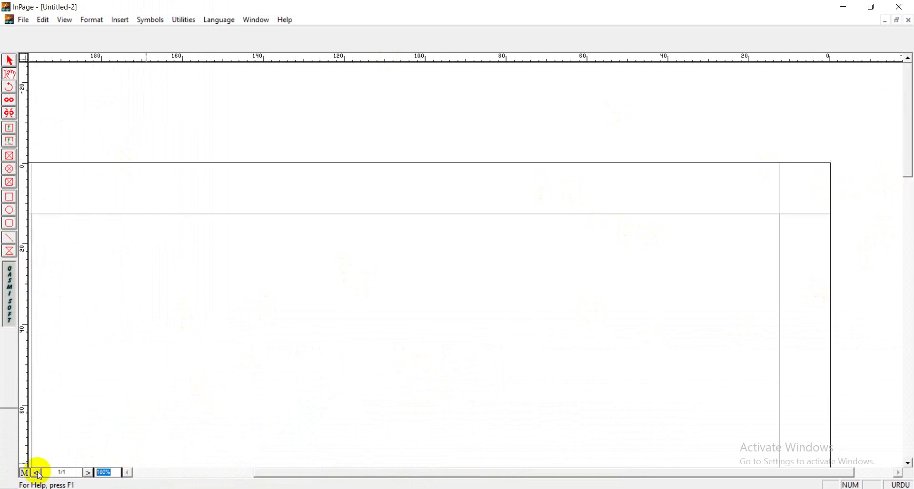
pyautogui.write('150')
pyautogui.press('Return')
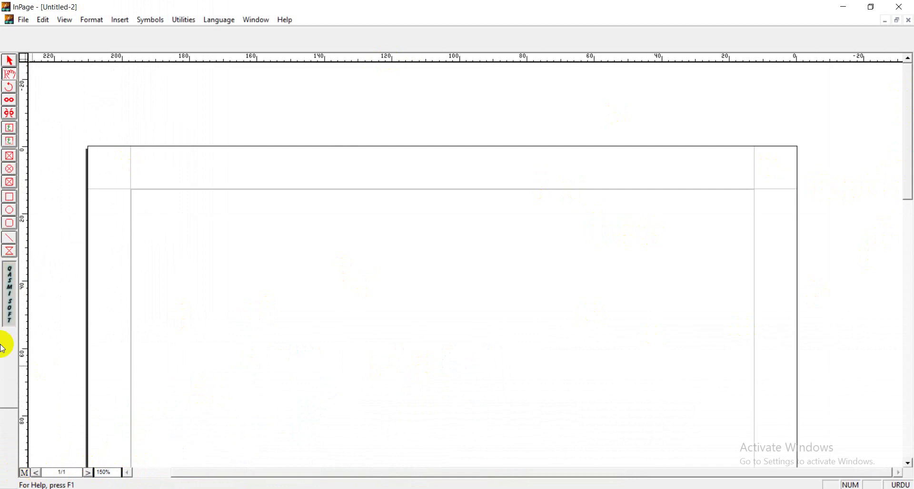
pyautogui.click(908, 462)
pyautogui.click(908, 463)
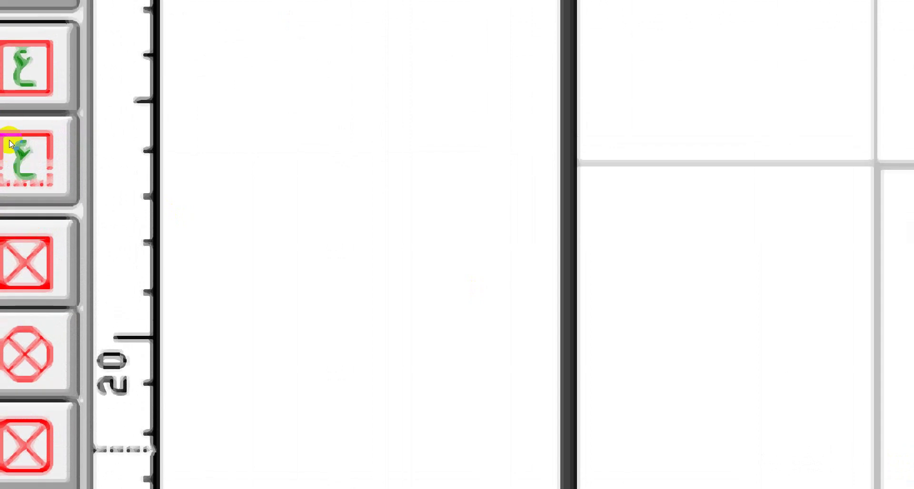
pyautogui.click(10, 144)
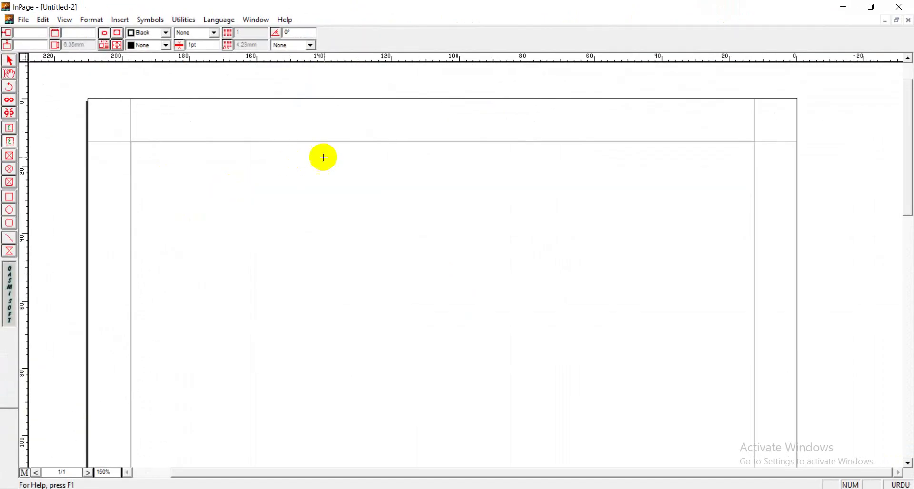
pyautogui.click(320, 141)
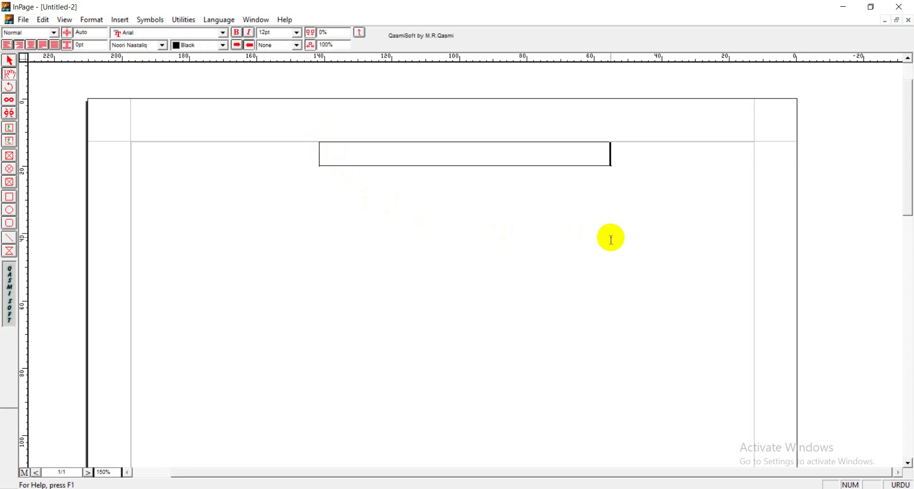
# - Enter the newspaper title روزنامہ جنگ in the title text box at 36pt
pyautogui.click(297, 33)
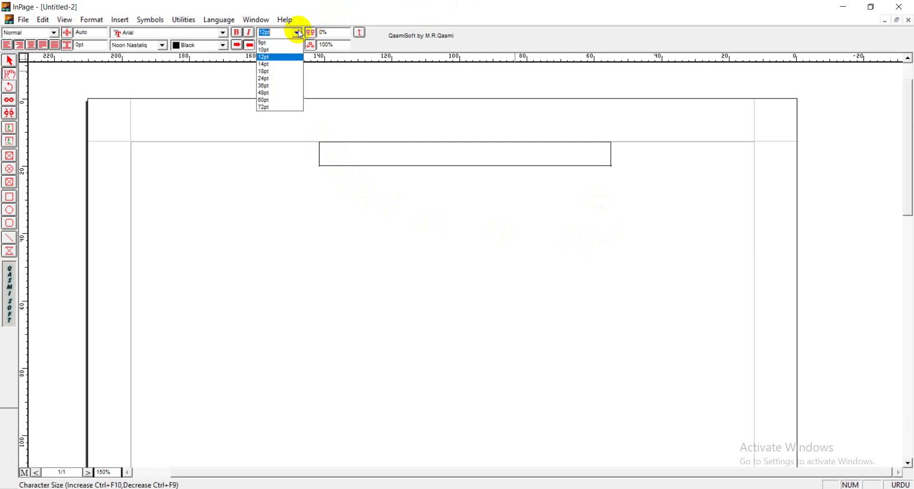
pyautogui.click(264, 86)
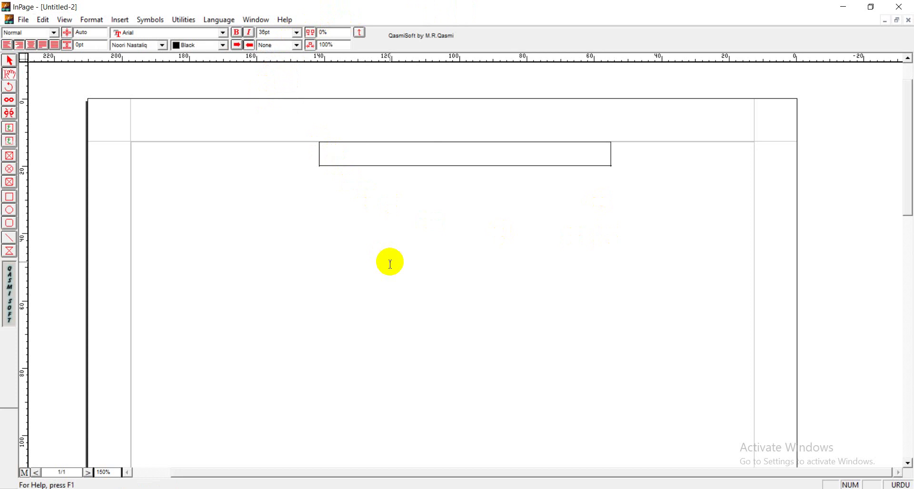
pyautogui.write('رز')
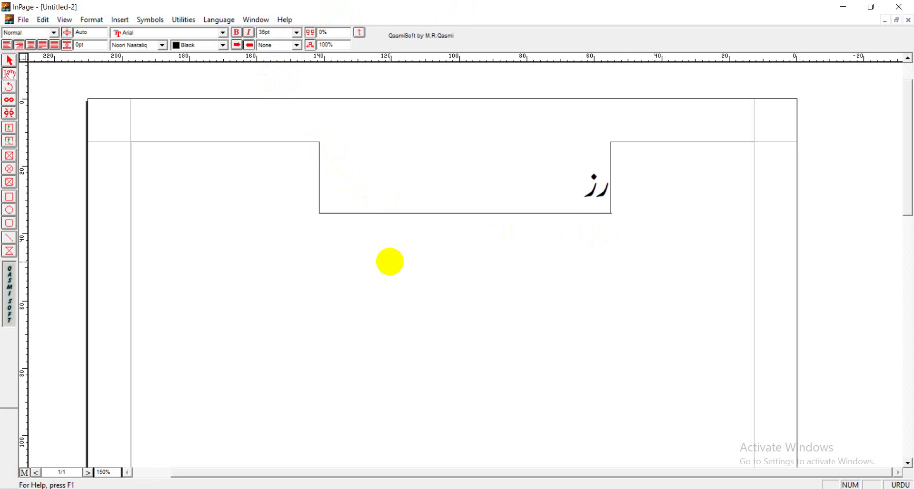
pyautogui.press('BackSpace')
pyautogui.write('وزنام')
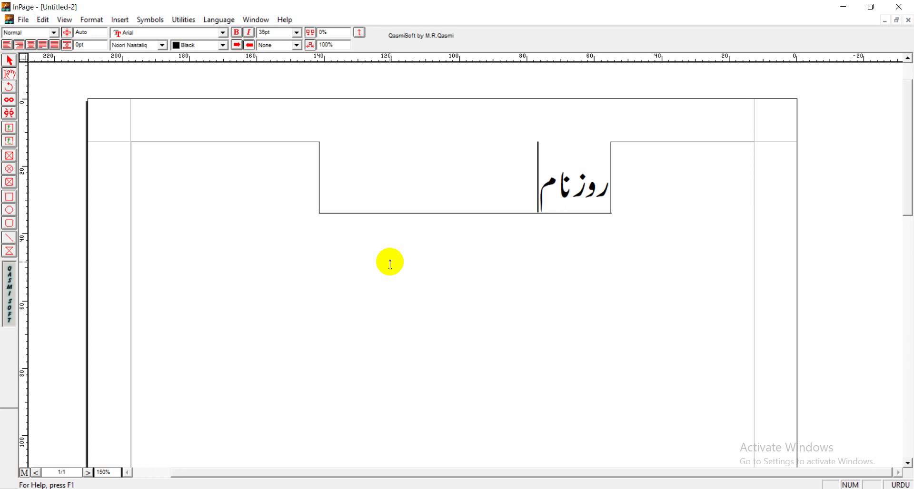
pyautogui.write('ہ جنگ')
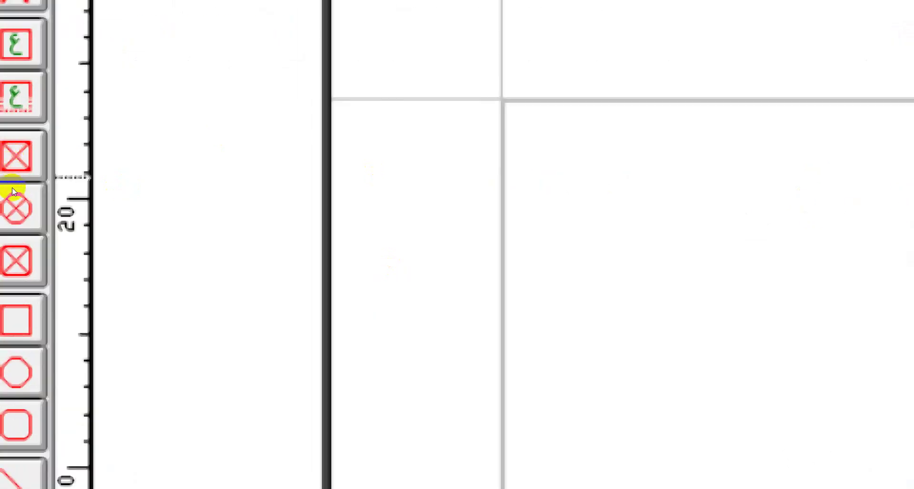
# - Draw a rectangular picture box about 41 by 21 mm over the title box's empty left part and import the Jang-Newspaper picture from the Desktop
pyautogui.click(10, 157)
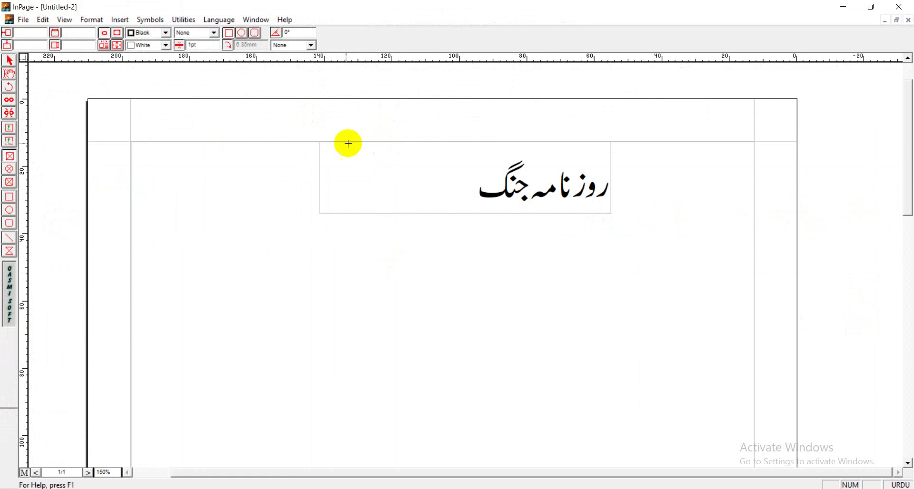
pyautogui.moveTo(319, 143); pyautogui.dragTo(455, 211)
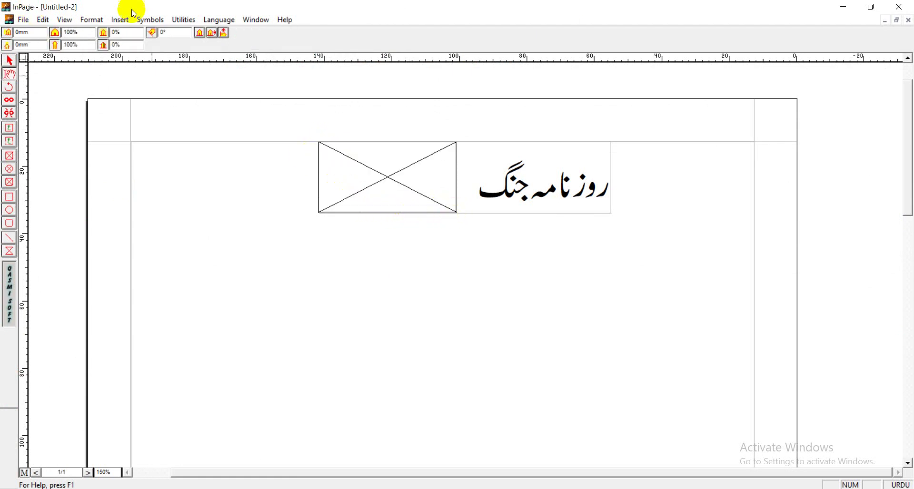
pyautogui.click(115, 21)
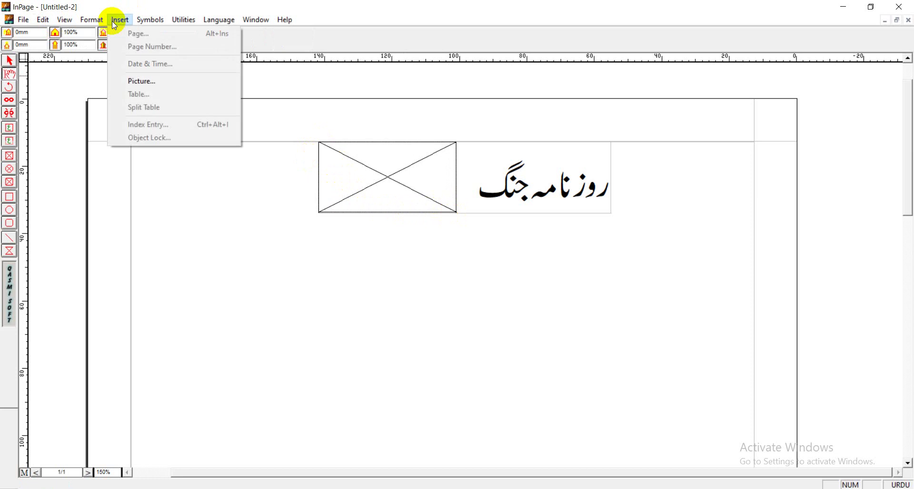
pyautogui.click(140, 82)
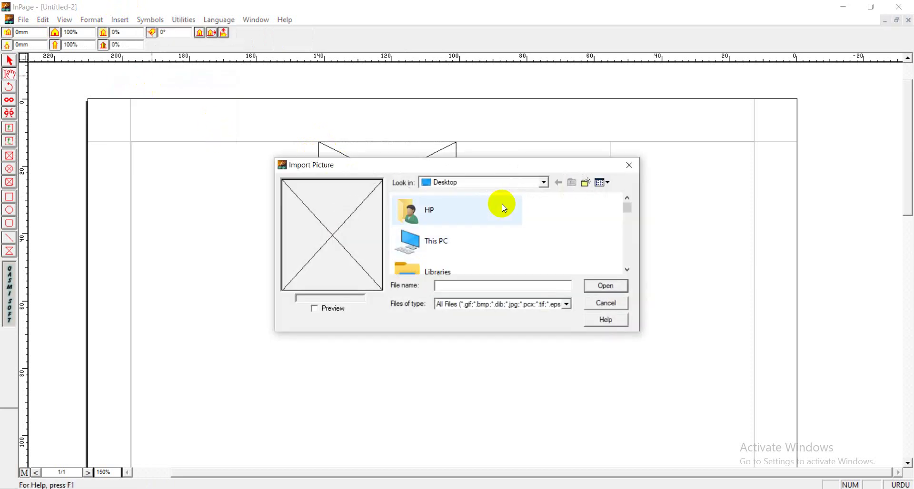
pyautogui.click(628, 273)
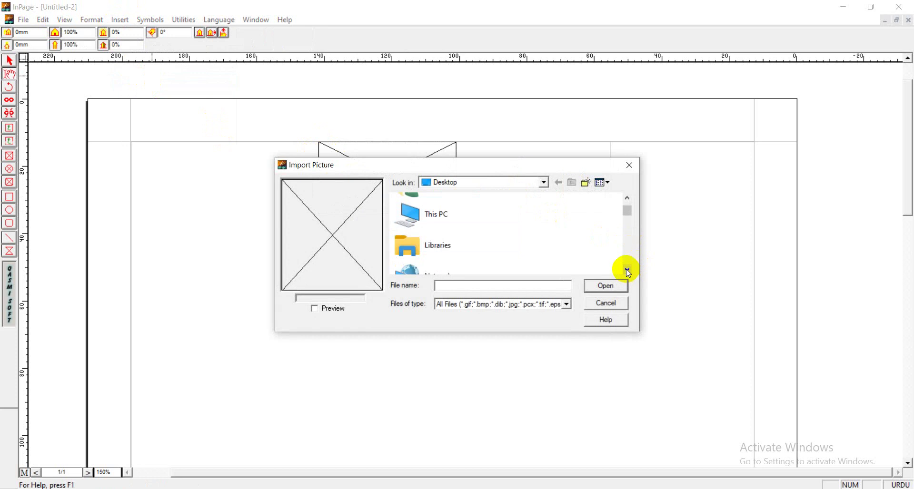
pyautogui.click(627, 273)
pyautogui.click(628, 272)
pyautogui.click(627, 272)
pyautogui.click(628, 272)
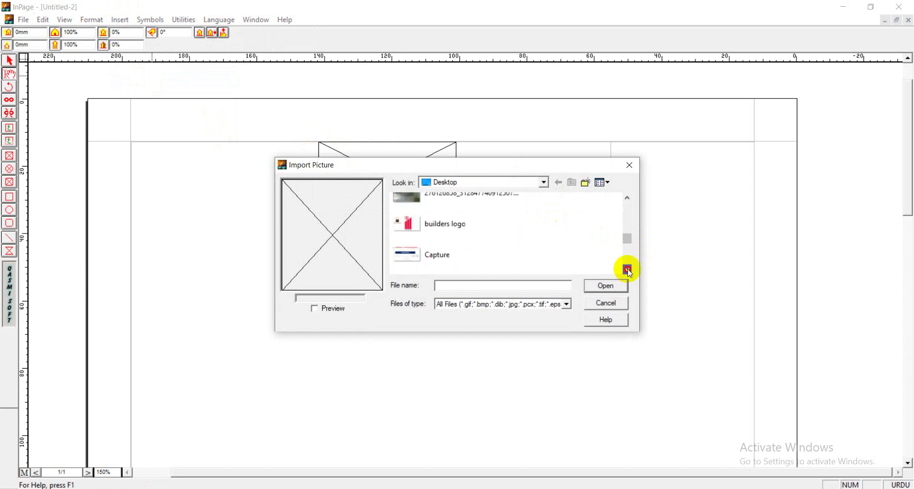
pyautogui.click(628, 273)
pyautogui.click(627, 271)
pyautogui.click(628, 272)
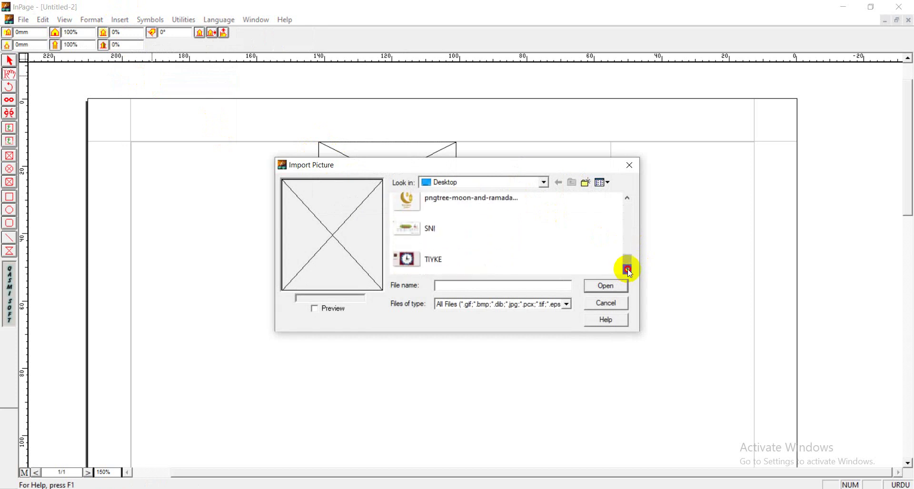
pyautogui.click(628, 271)
pyautogui.click(627, 198)
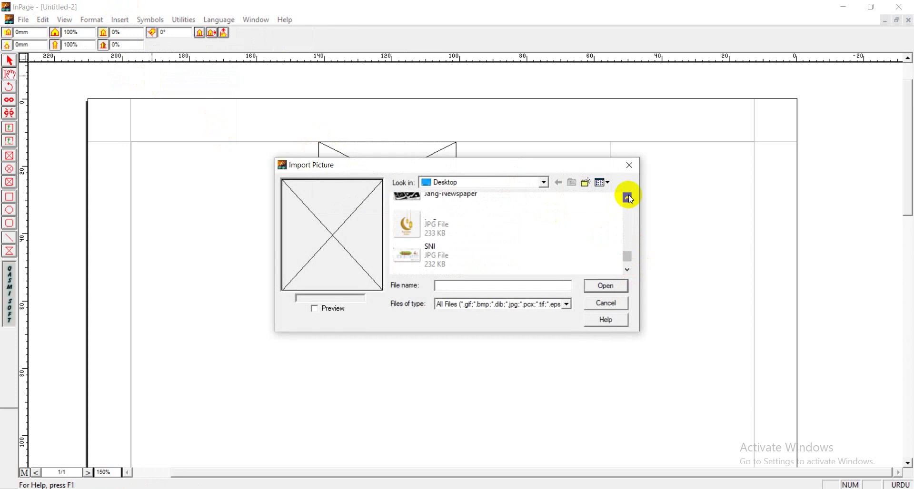
pyautogui.click(627, 198)
pyautogui.click(627, 197)
pyautogui.click(450, 217)
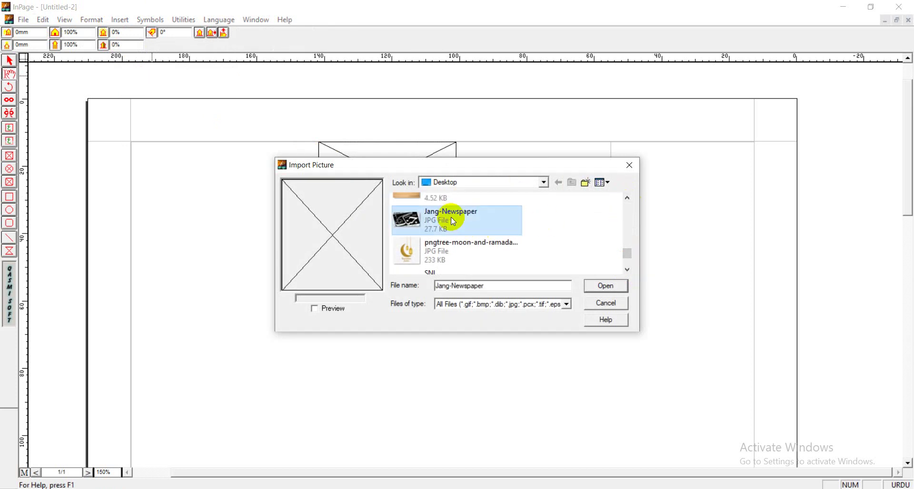
pyautogui.click(600, 286)
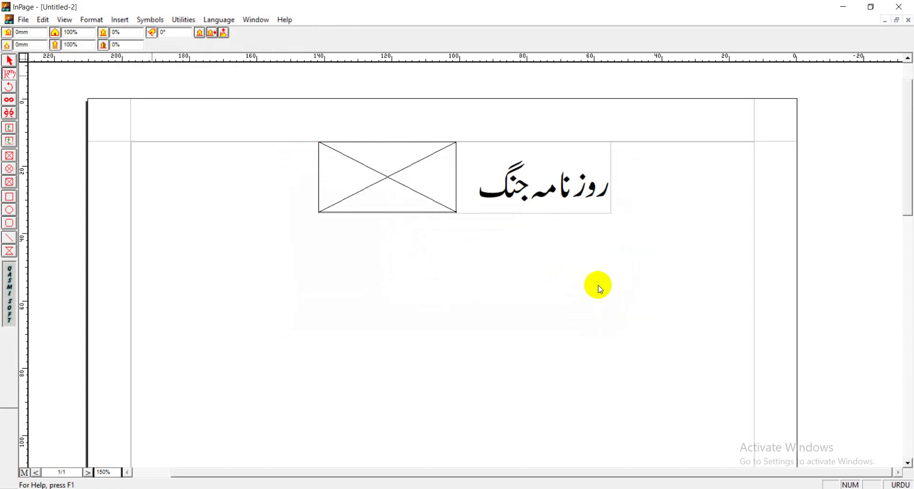
# - Scale the imported logo picture to 50% horizontally and vertically and move it so the logo fits inside its box
pyautogui.click(437, 180)
pyautogui.moveTo(437, 180); pyautogui.dragTo(408, 161)
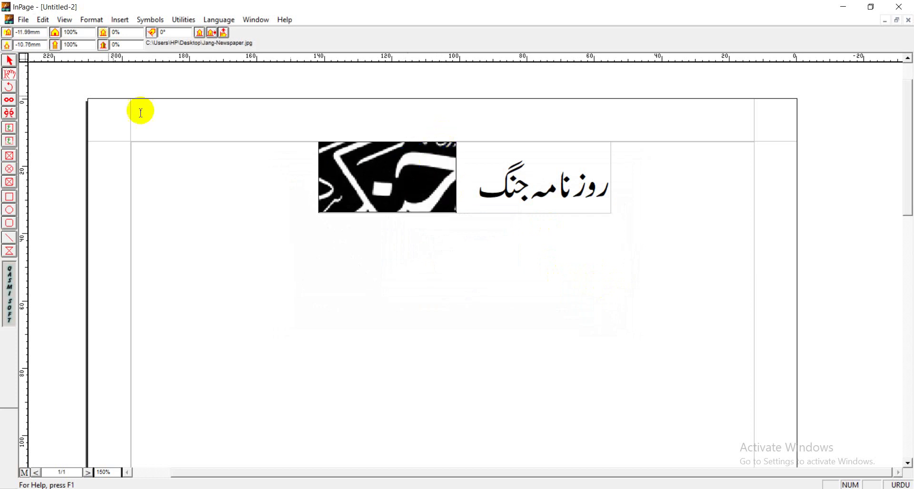
pyautogui.click(72, 33)
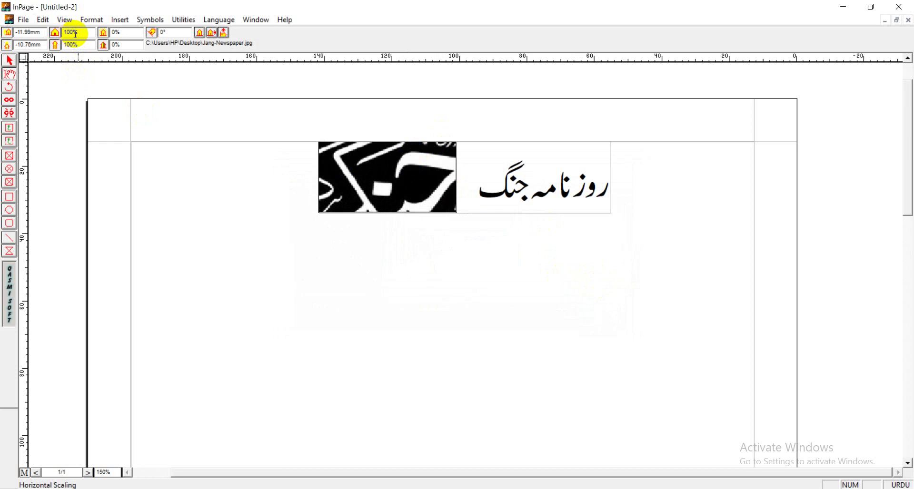
pyautogui.click(70, 32)
pyautogui.write('5')
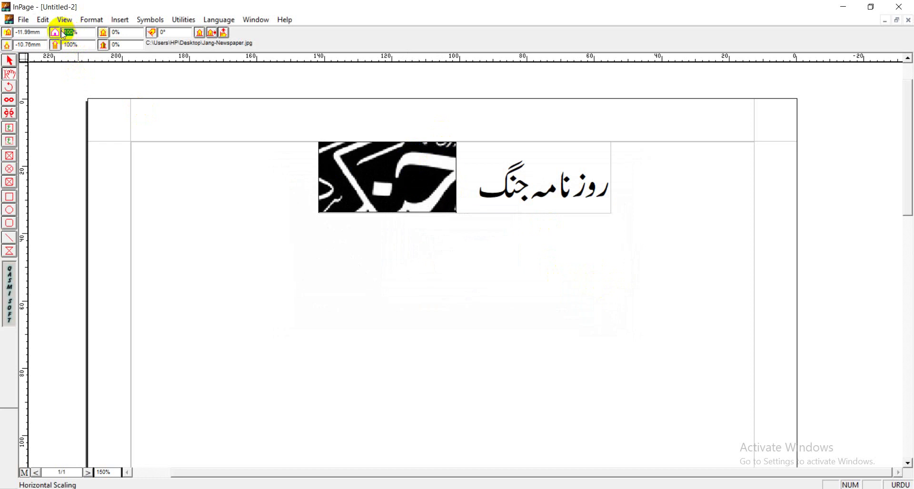
pyautogui.write('0')
pyautogui.press('Return')
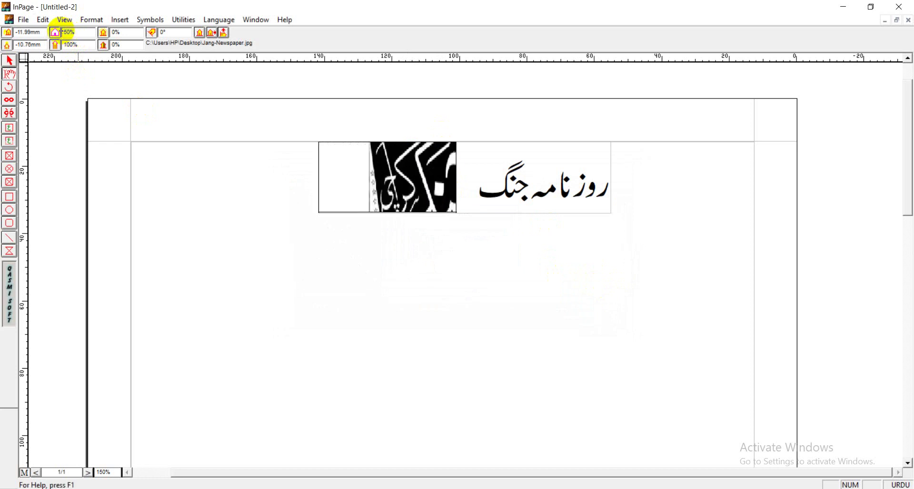
pyautogui.click(72, 45)
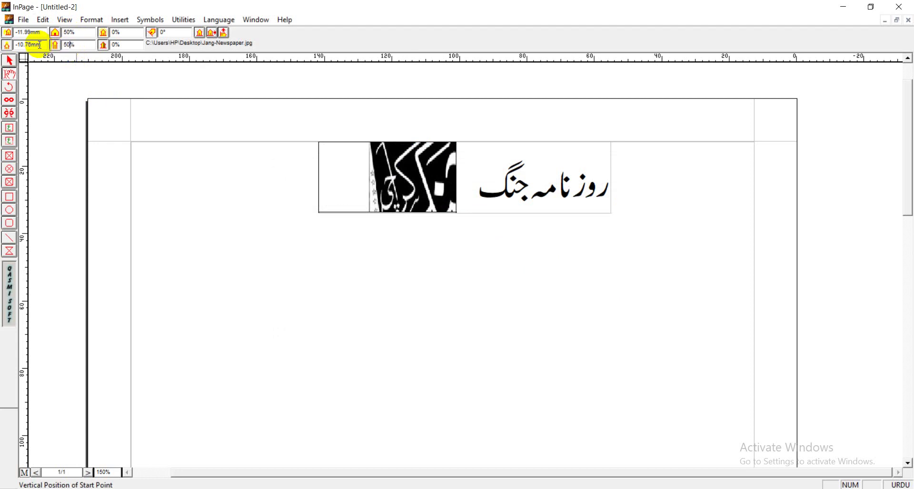
pyautogui.write('50')
pyautogui.press('Return')
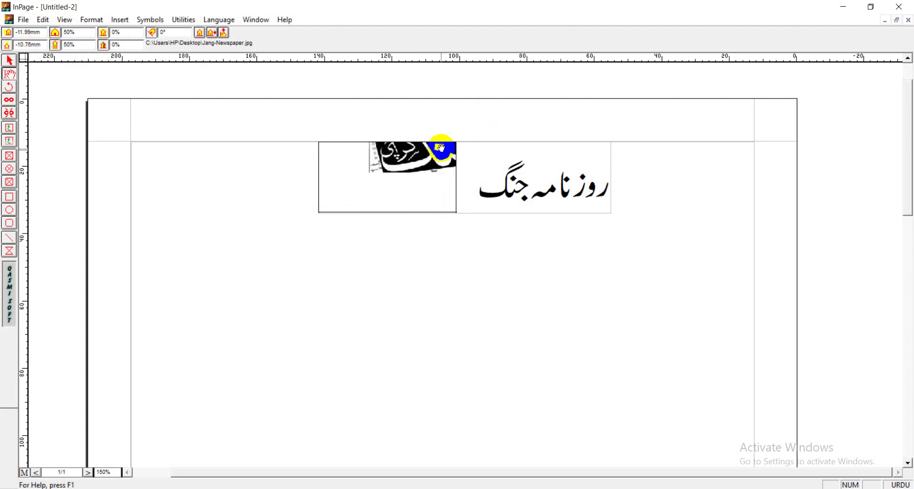
pyautogui.moveTo(442, 148); pyautogui.dragTo(398, 189)
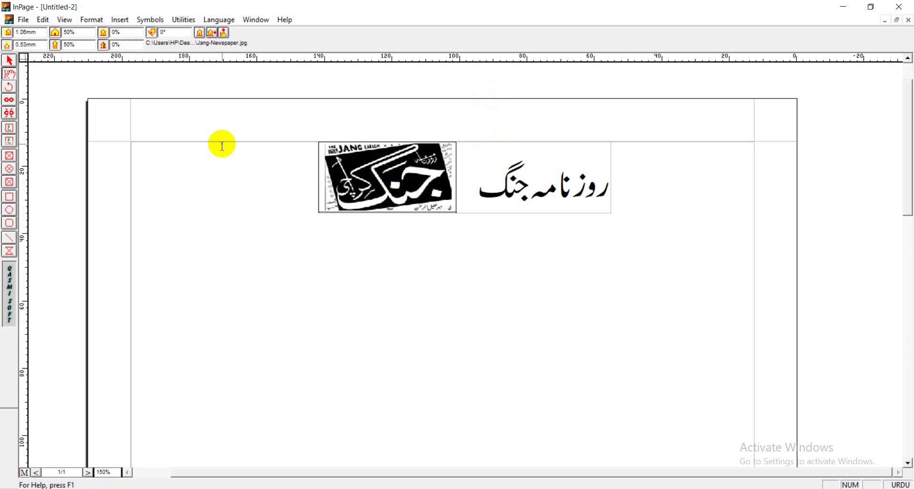
# - Set the logo picture's horizontal scaling to 55% and shift it to fill the width of its box
pyautogui.doubleClick(69, 32)
pyautogui.write('5')
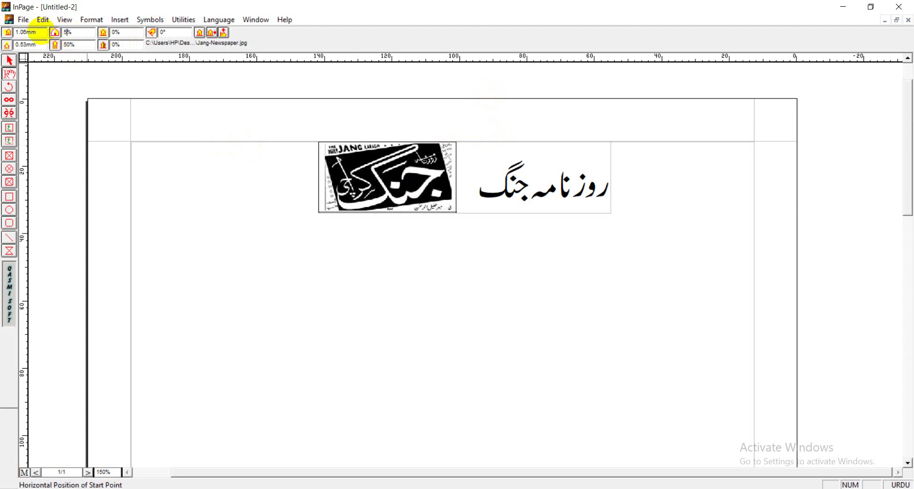
pyautogui.write('5')
pyautogui.press('Return')
pyautogui.click(404, 164)
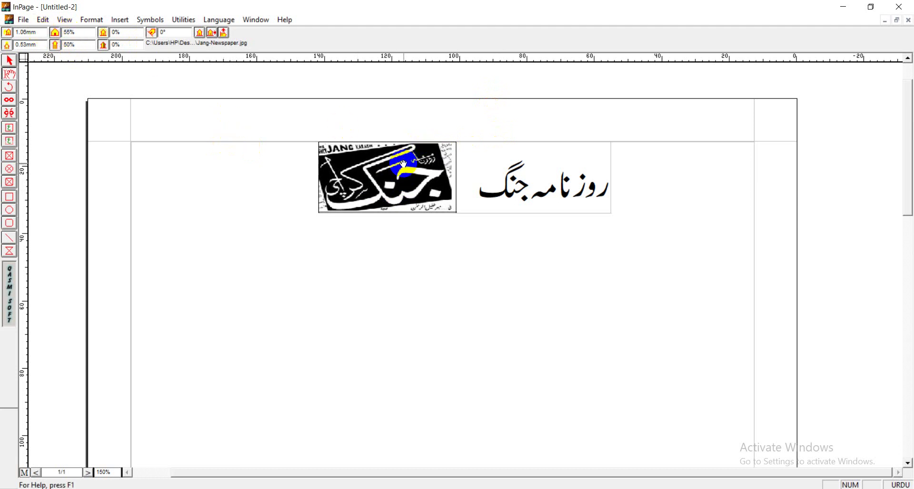
pyautogui.moveTo(403, 164)
pyautogui.mouseDown()
pyautogui.moveTo(416, 165)
pyautogui.moveTo(418, 153)
pyautogui.moveTo(418, 166)
pyautogui.mouseUp()
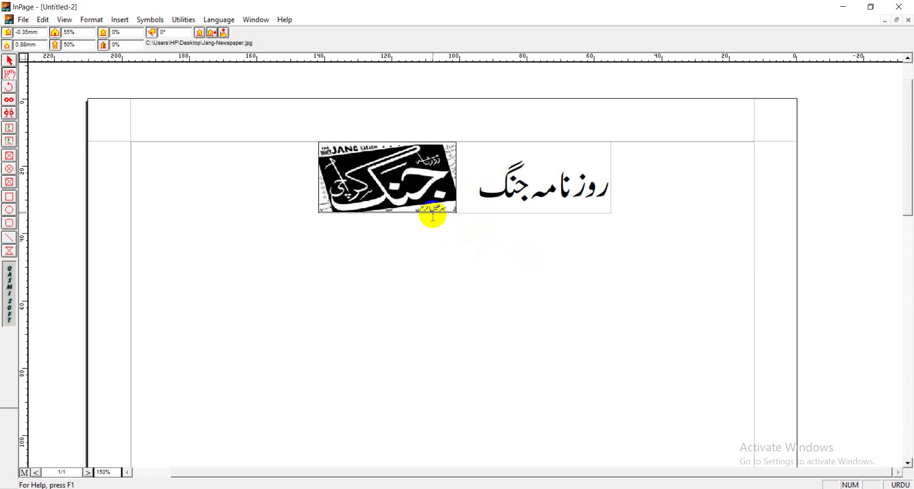
pyautogui.moveTo(473, 195); pyautogui.dragTo(476, 192)
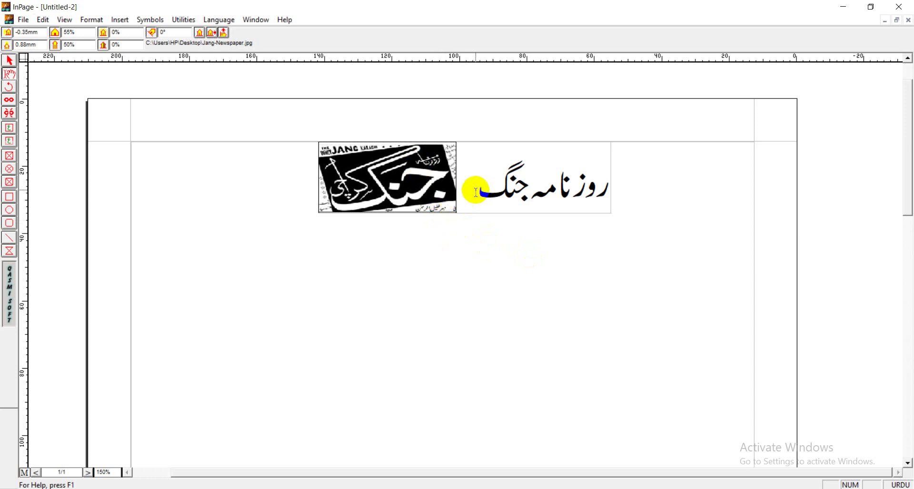
pyautogui.click(476, 192)
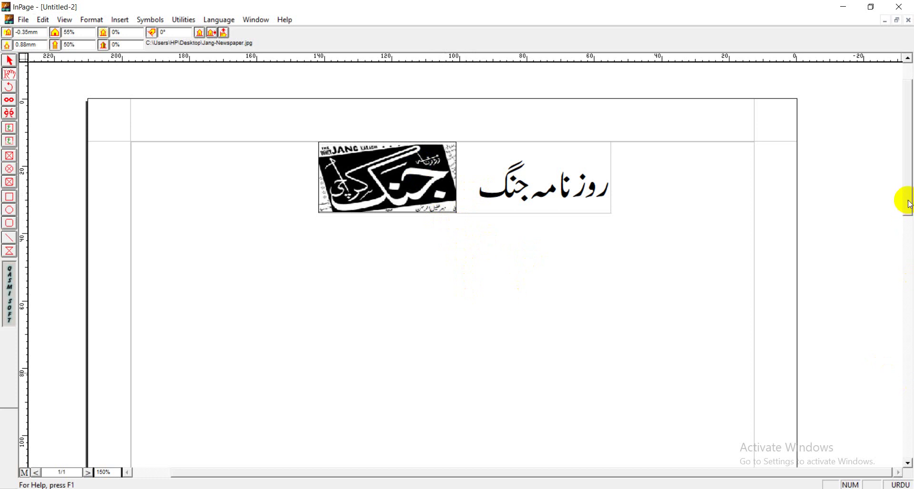
# - Draw a rectangular text box about 80 by 13 mm in the middle of the page's bottom margin and place the cursor in it
pyautogui.moveTo(909, 203); pyautogui.dragTo(910, 439)
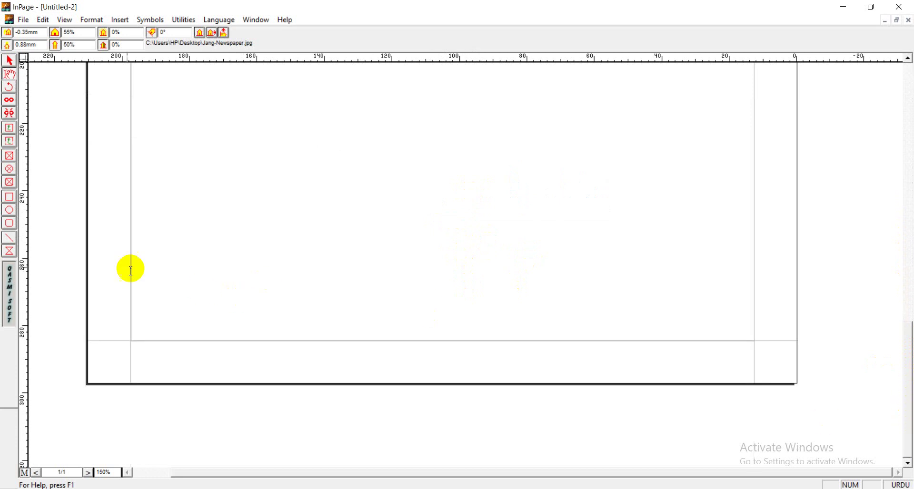
pyautogui.click(9, 128)
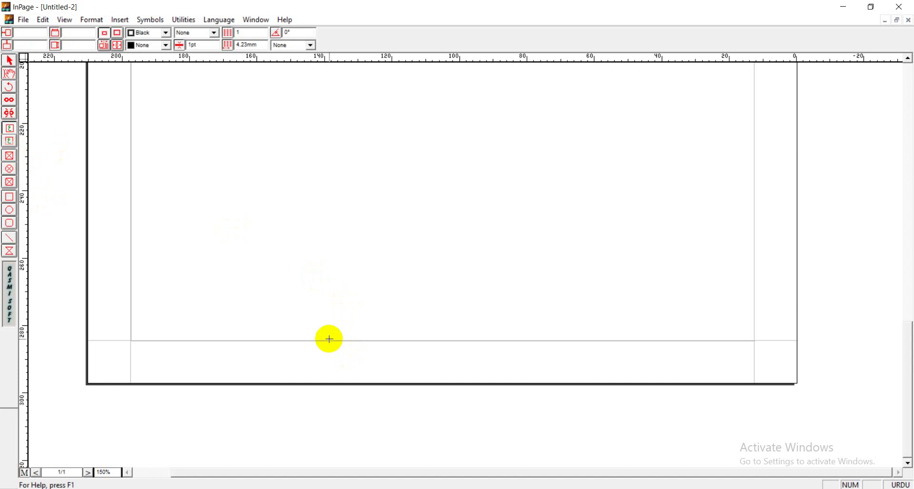
pyautogui.moveTo(298, 340); pyautogui.dragTo(571, 384)
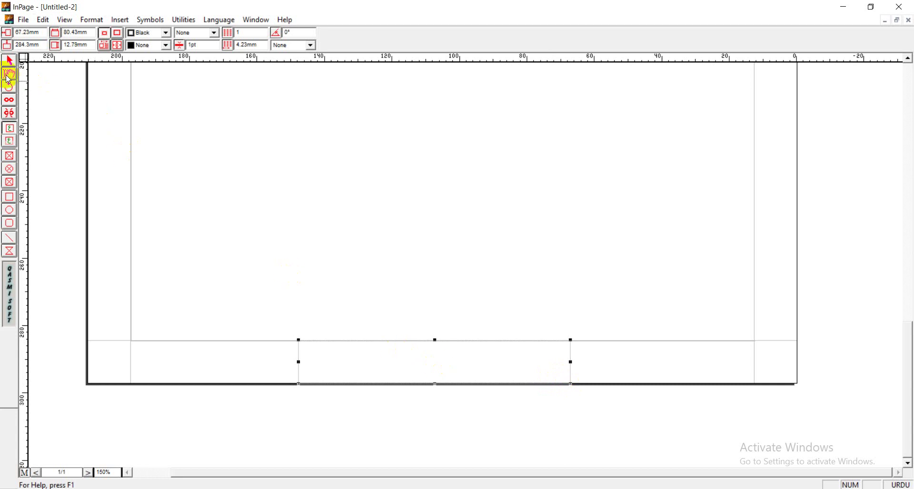
pyautogui.click(10, 77)
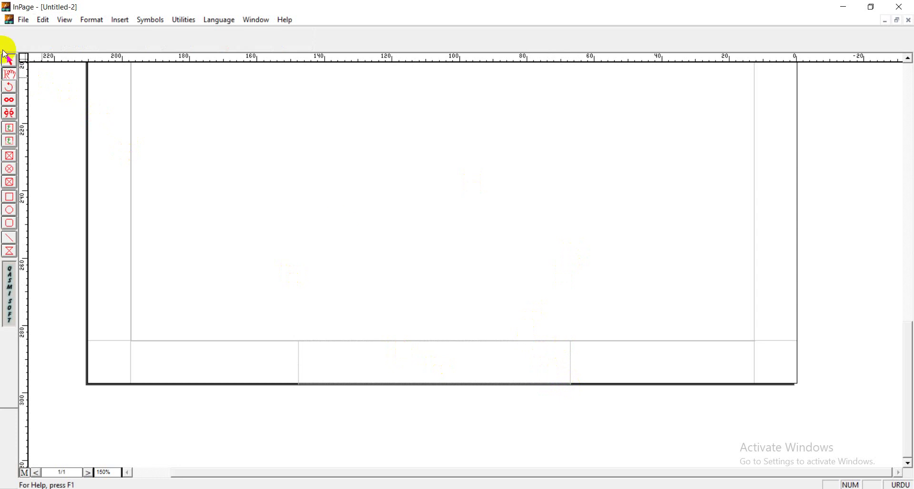
pyautogui.click(13, 76)
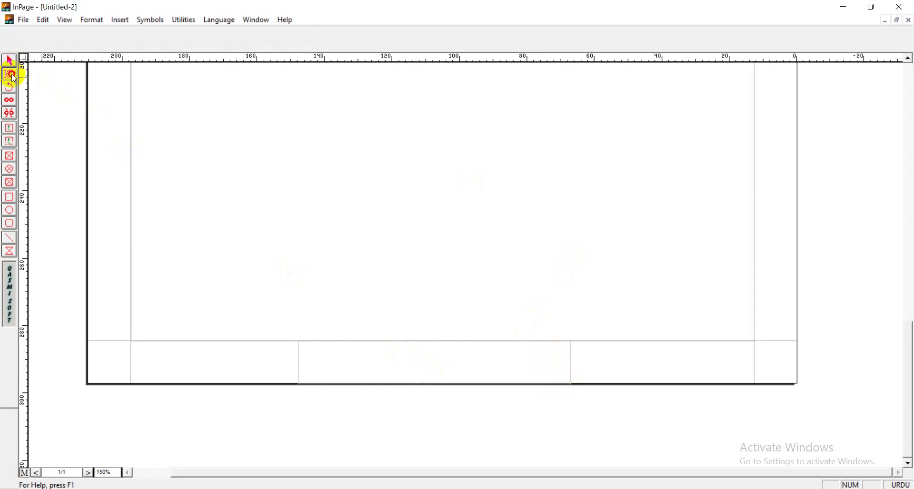
pyautogui.click(410, 362)
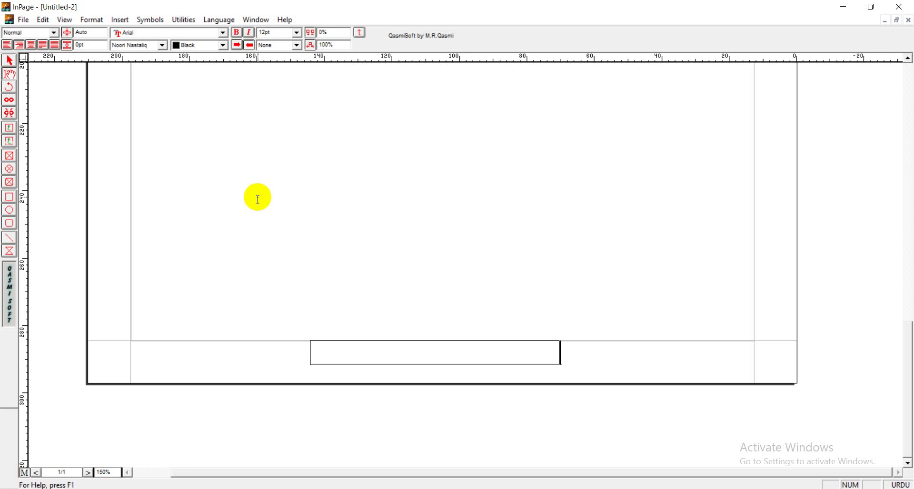
pyautogui.write('جگ')
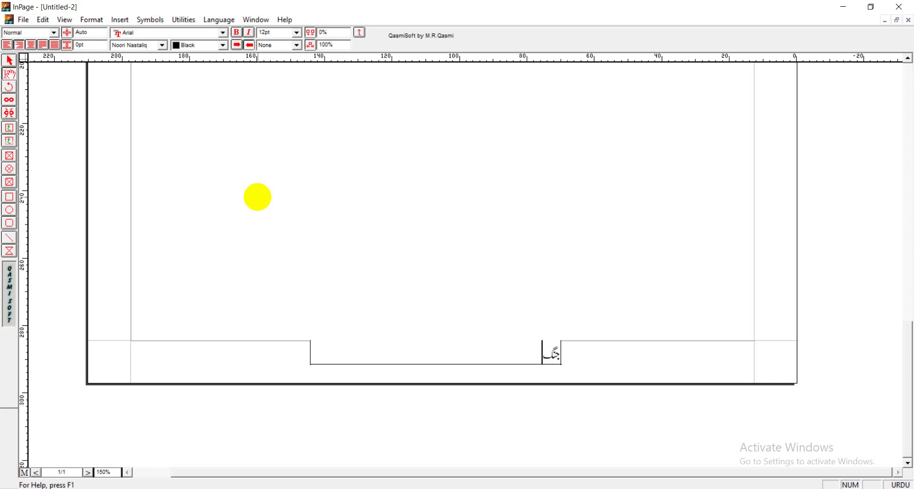
pyautogui.press('BackSpace')
pyautogui.press('BackSpace')
# - Enter the footer text جنگ اخبار:صفحہ نمبر in the bottom text box at 24pt
pyautogui.click(296, 33)
pyautogui.click(268, 79)
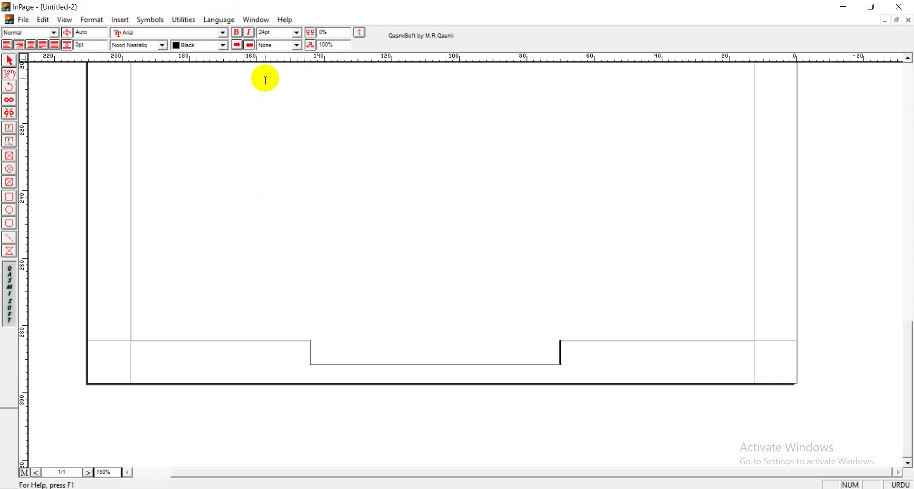
pyautogui.write('جنگ')
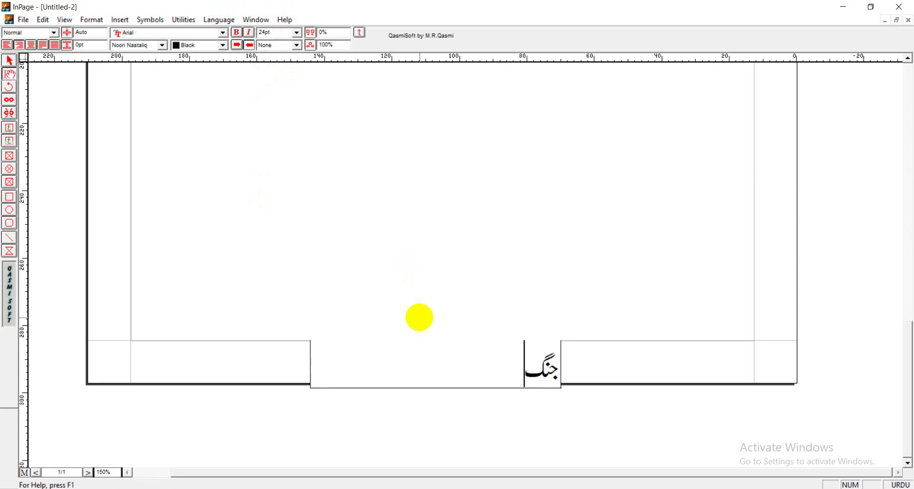
pyautogui.write('اخبار:صف')
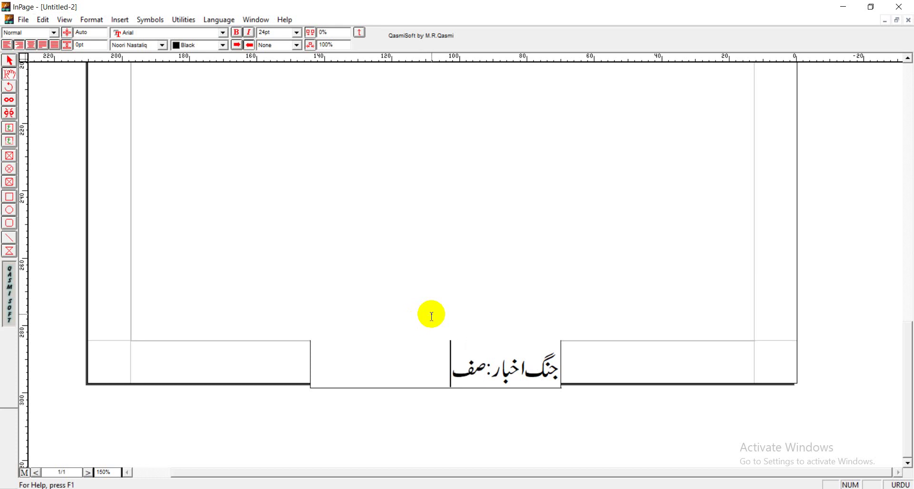
pyautogui.write('حہ')
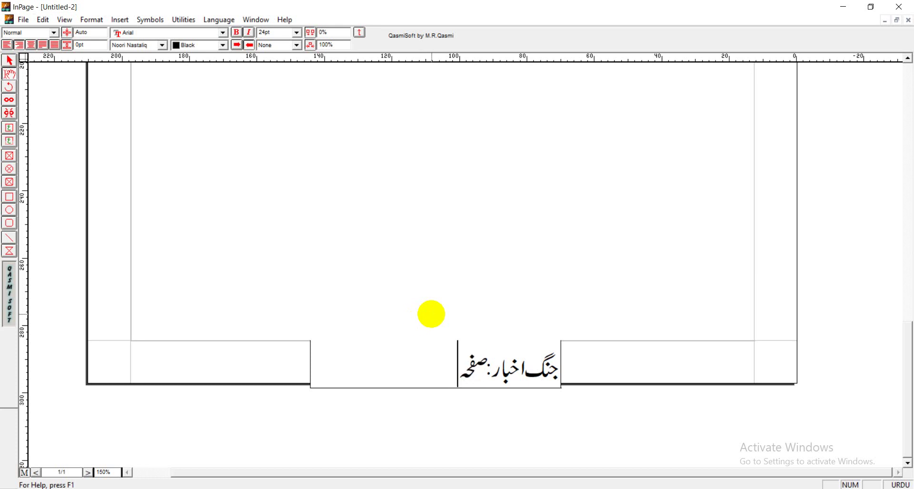
pyautogui.write(' نمبر')
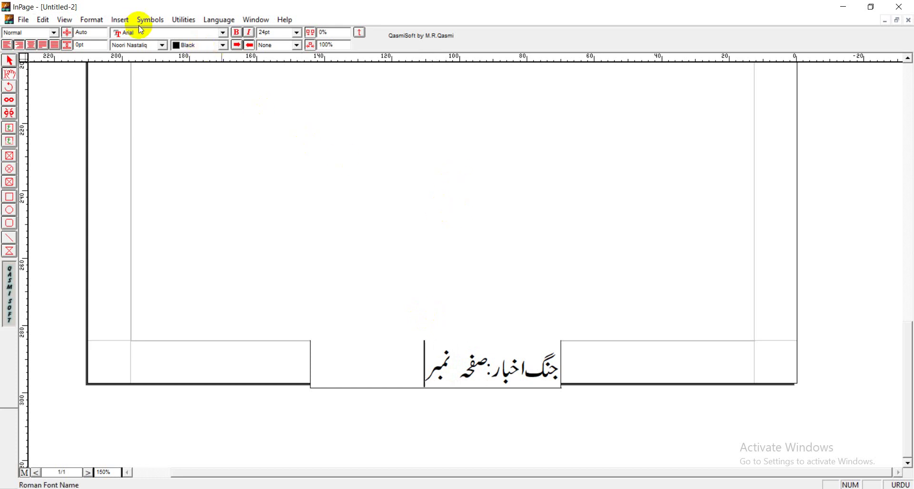
# - Insert an automatic page number after the footer text and centre the whole footer line
pyautogui.click(124, 20)
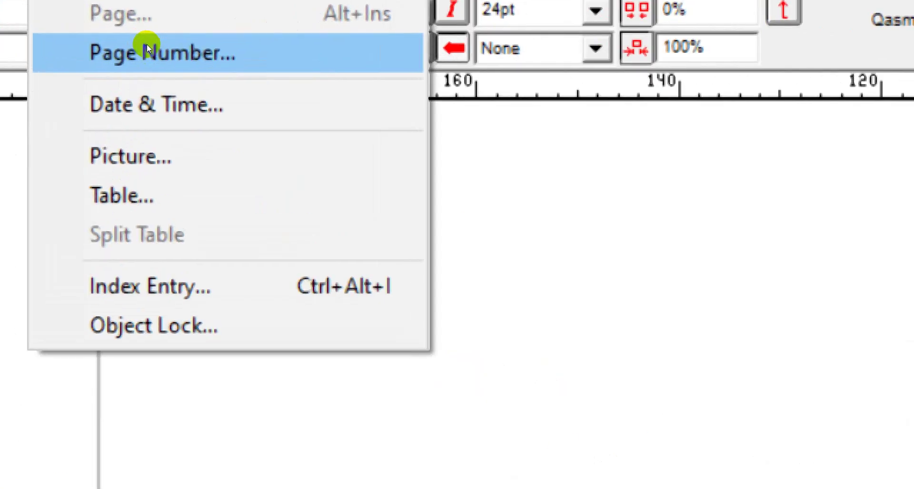
pyautogui.click(146, 48)
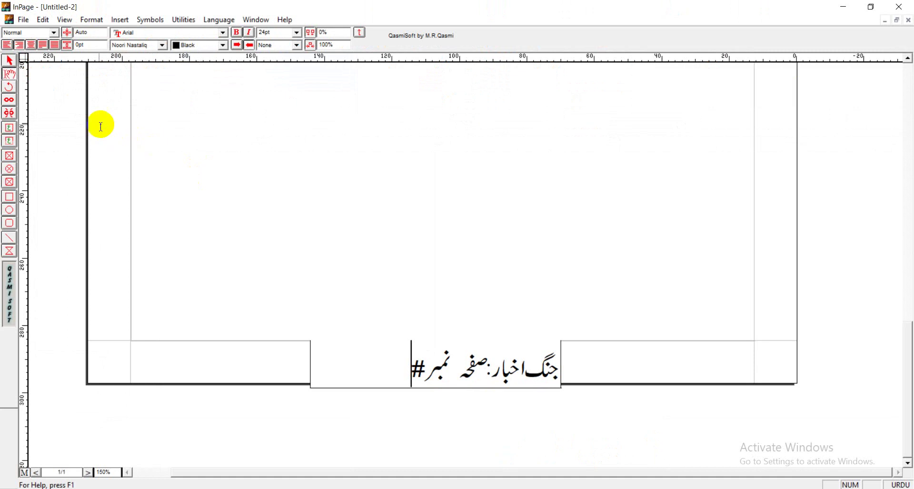
pyautogui.click(560, 365)
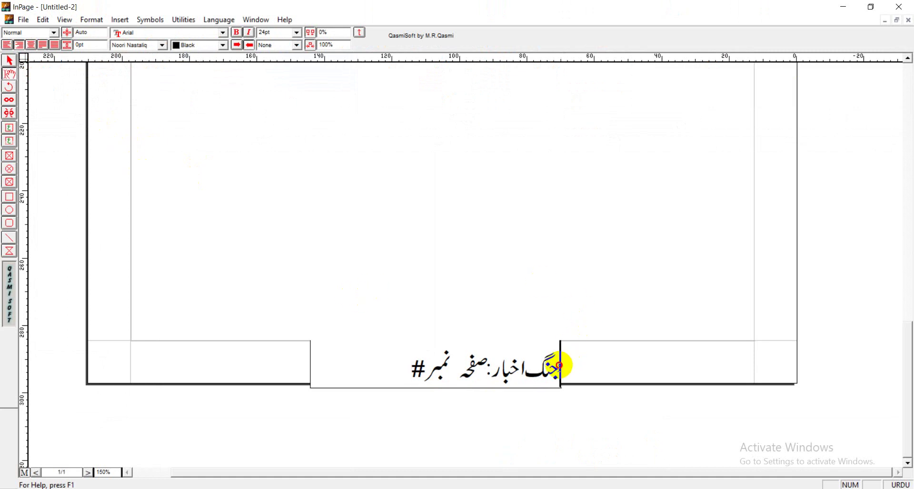
pyautogui.moveTo(559, 366); pyautogui.dragTo(384, 357)
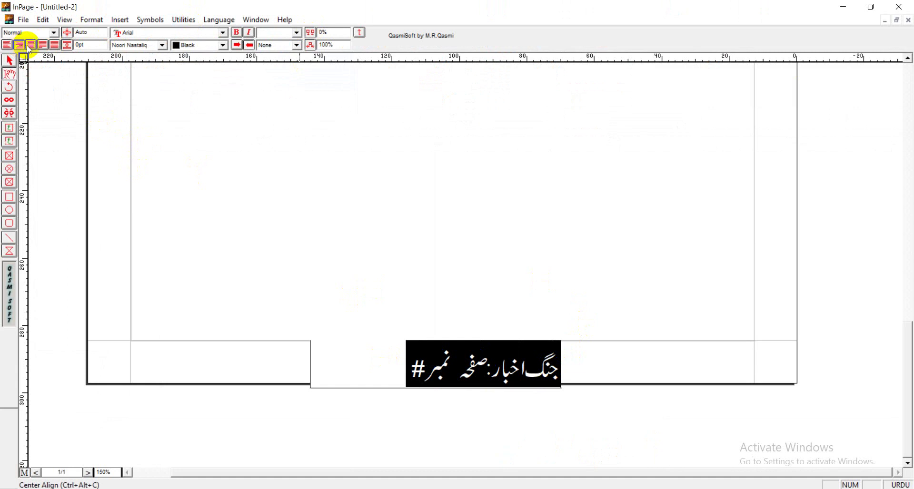
pyautogui.click(31, 46)
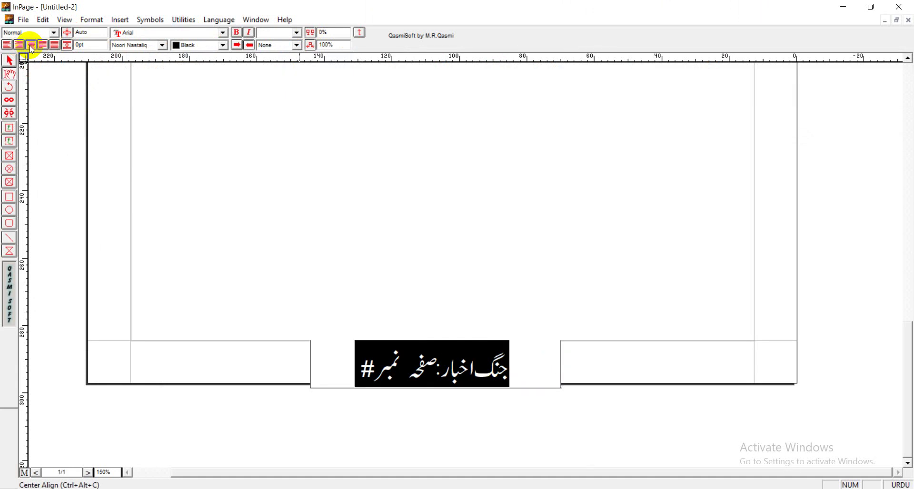
# - Set the font size of the footer's page number placeholder to 36pt
pyautogui.click(380, 376)
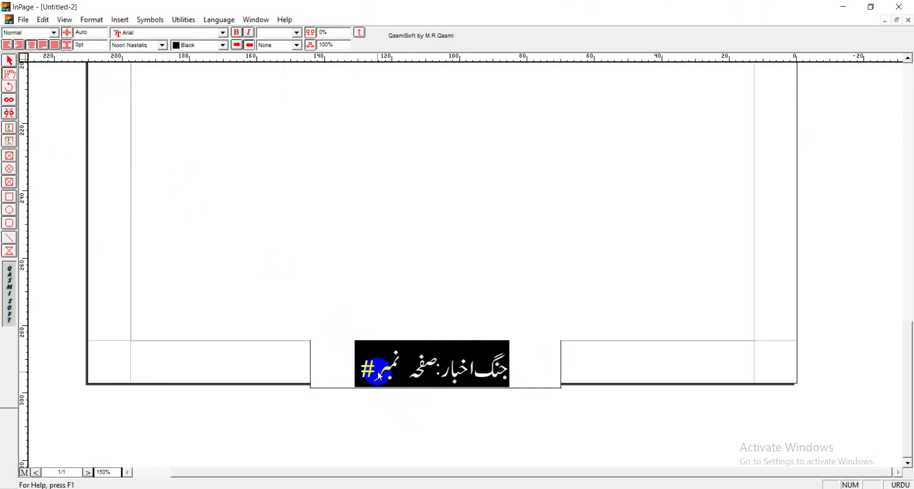
pyautogui.moveTo(379, 369); pyautogui.dragTo(360, 369)
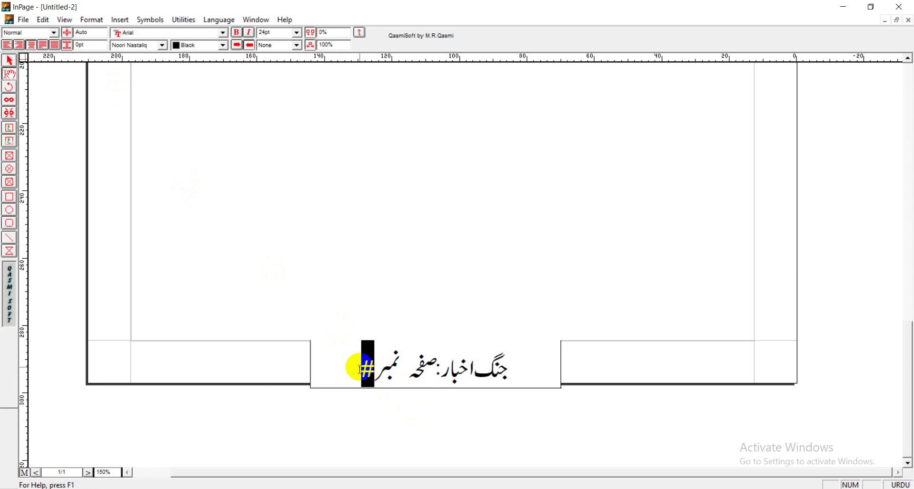
pyautogui.click(296, 33)
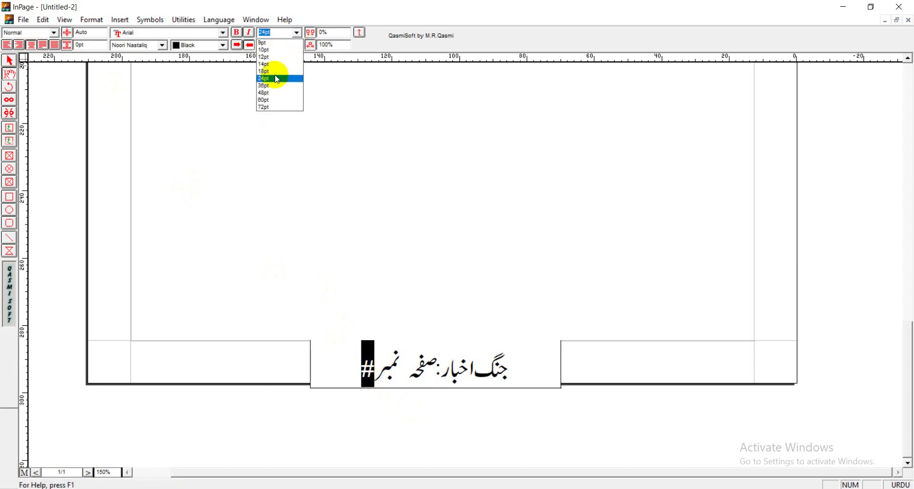
pyautogui.click(265, 86)
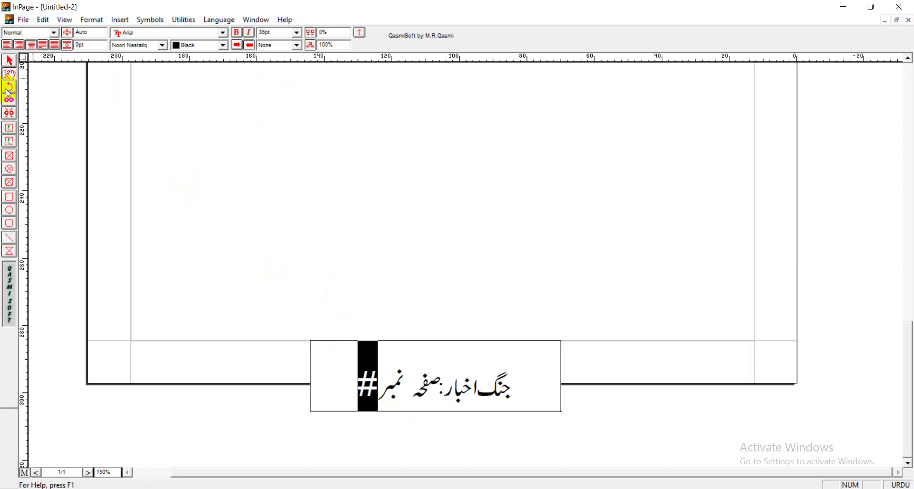
pyautogui.click(10, 60)
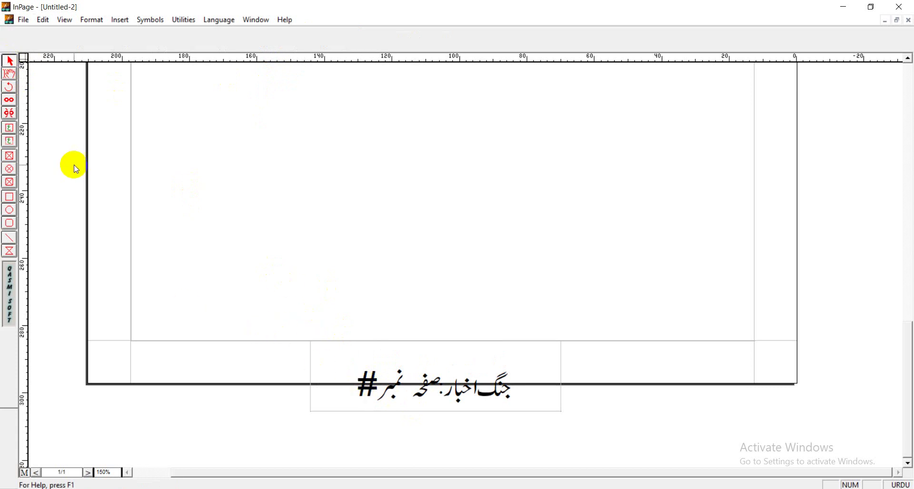
# - Set the footer's page number placeholder back to 24pt
pyautogui.click(10, 74)
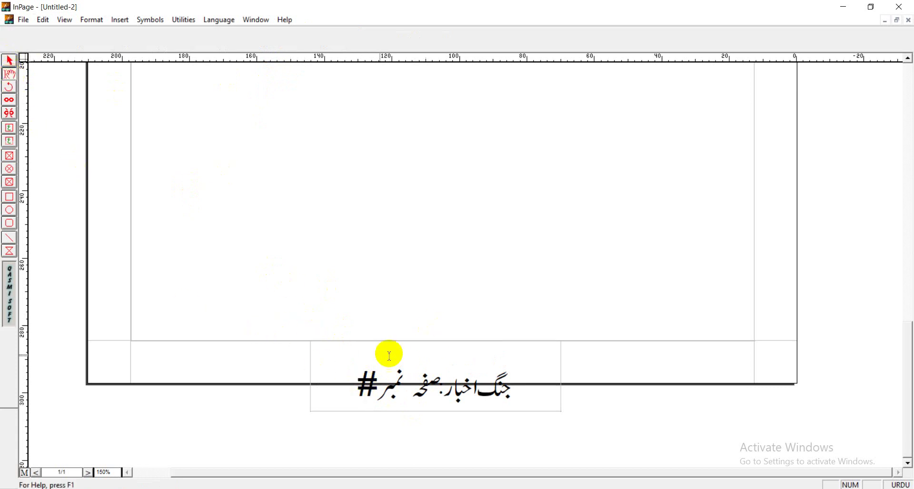
pyautogui.moveTo(369, 377); pyautogui.dragTo(328, 376)
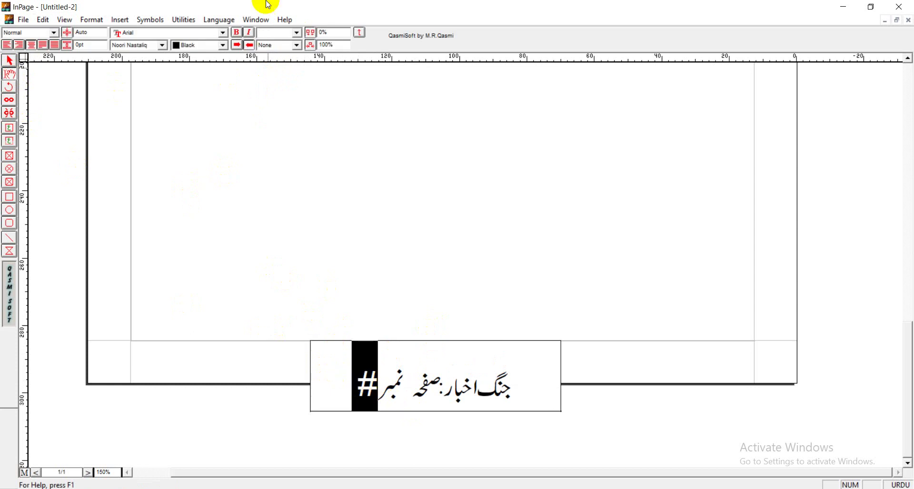
pyautogui.click(297, 32)
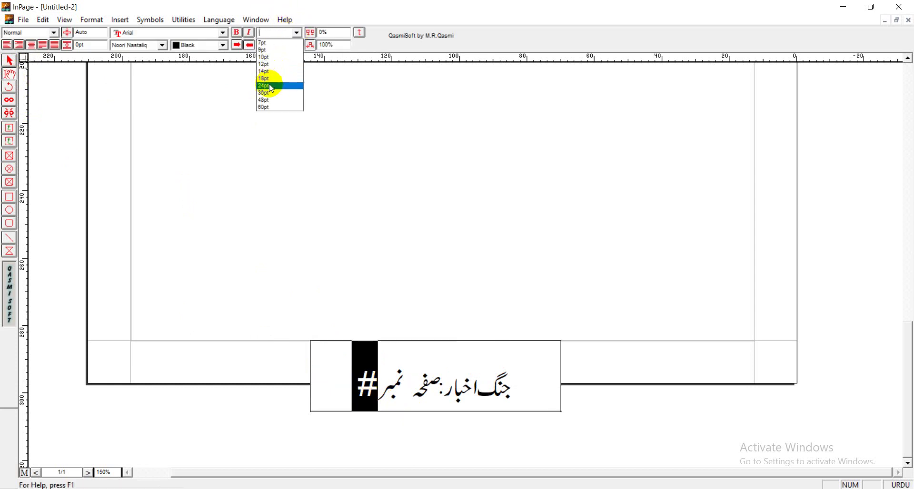
pyautogui.click(268, 87)
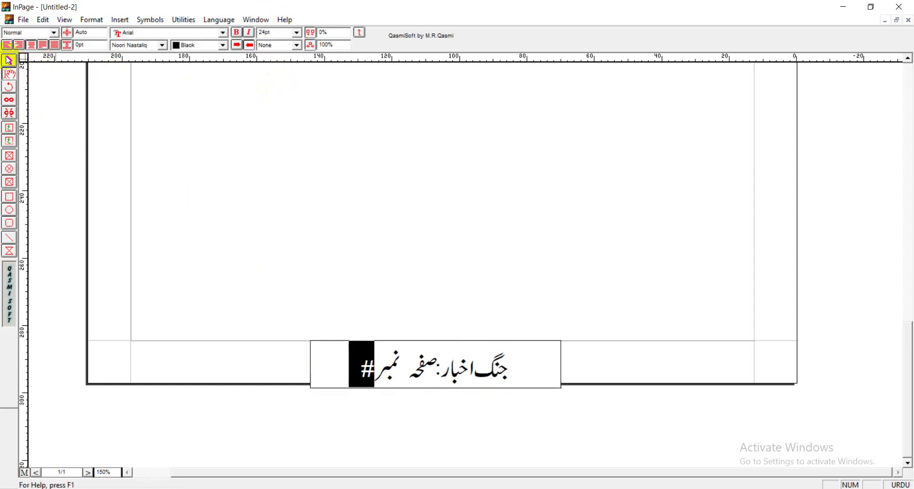
# - Insert four additional pages into the document
pyautogui.click(9, 60)
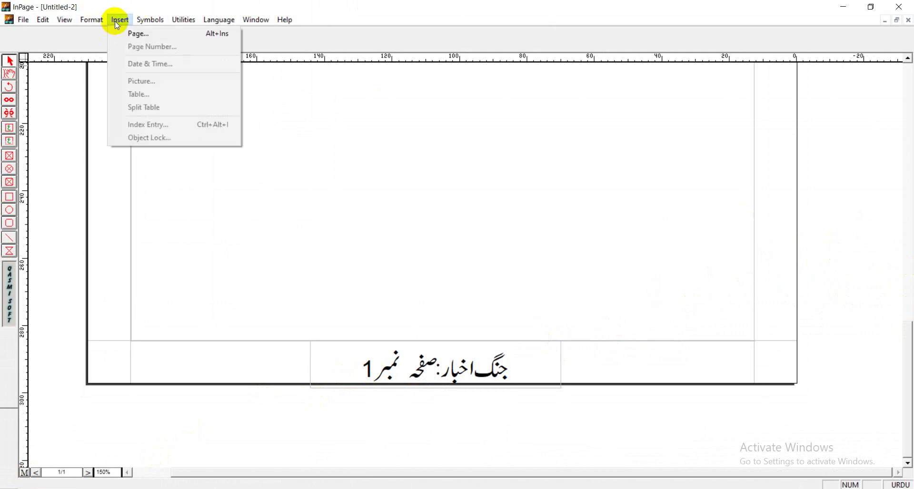
pyautogui.click(137, 35)
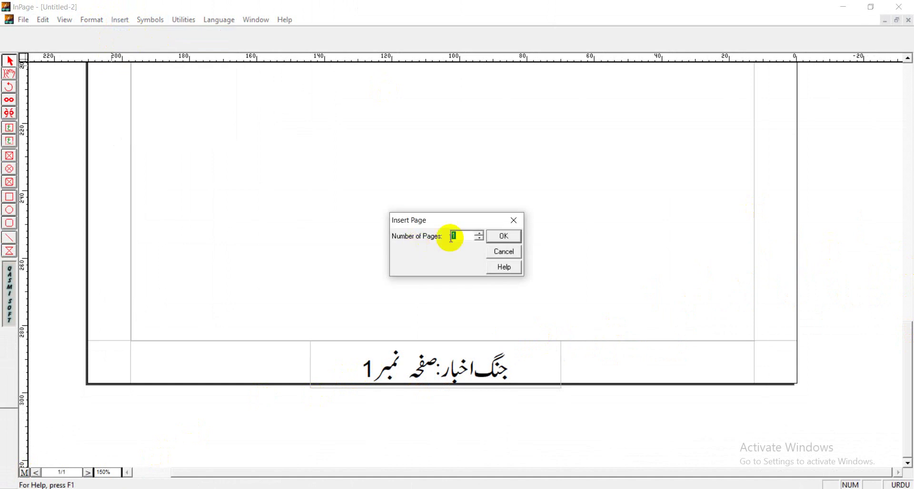
pyautogui.click(479, 233)
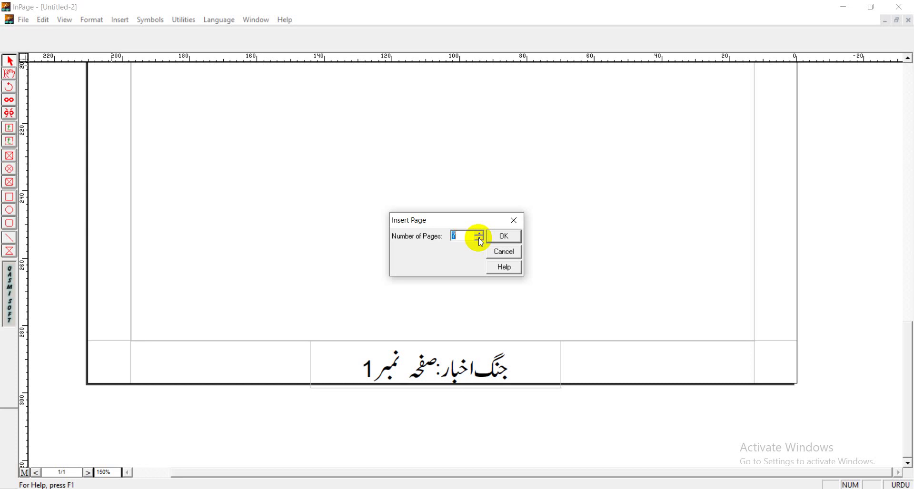
pyautogui.click(481, 241)
pyautogui.click(481, 240)
pyautogui.click(479, 233)
pyautogui.click(501, 236)
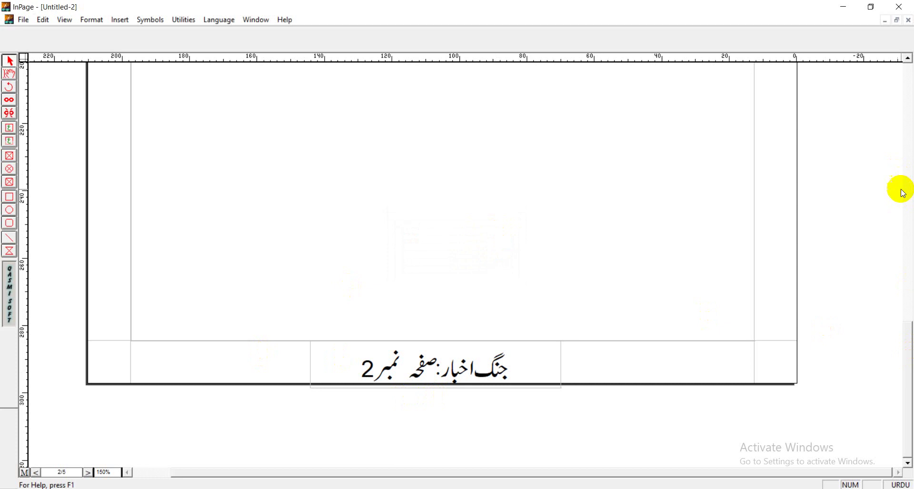
# - Check the repeated header and the automatic page number in the footer on pages 2 and 3
pyautogui.click(911, 345)
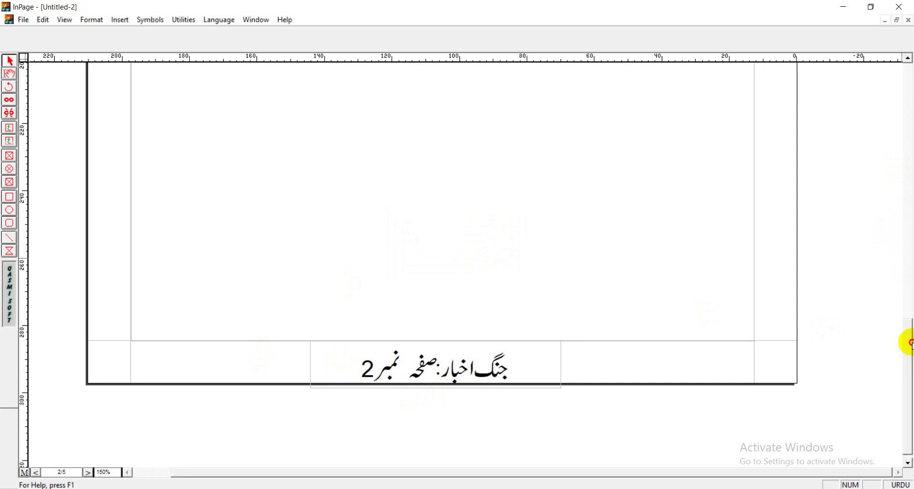
pyautogui.moveTo(911, 345); pyautogui.dragTo(908, 112)
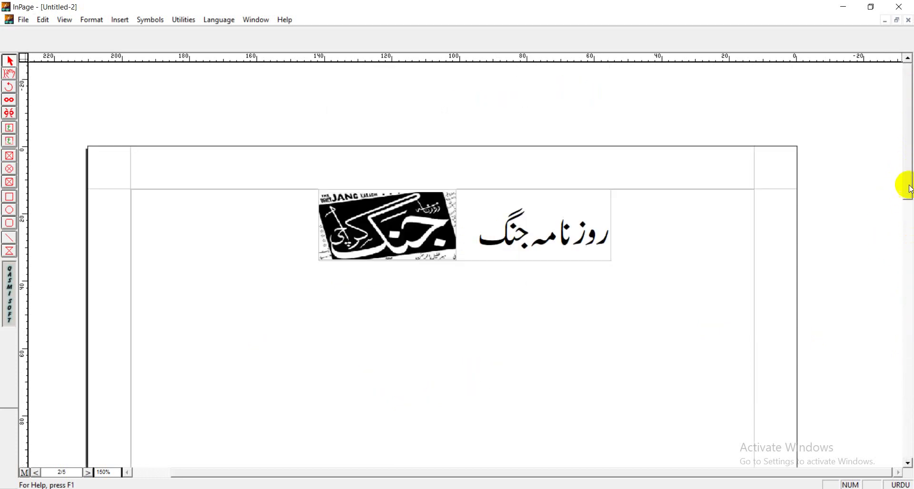
pyautogui.moveTo(910, 187); pyautogui.dragTo(908, 337)
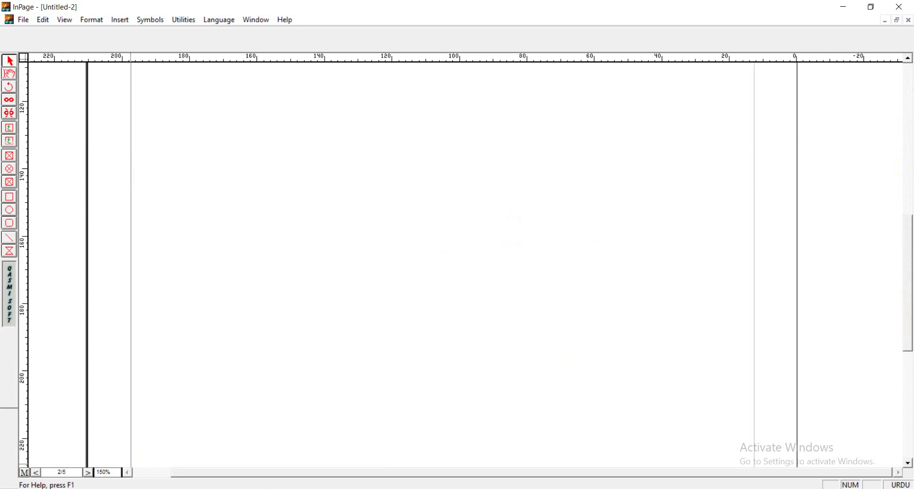
pyautogui.click(88, 473)
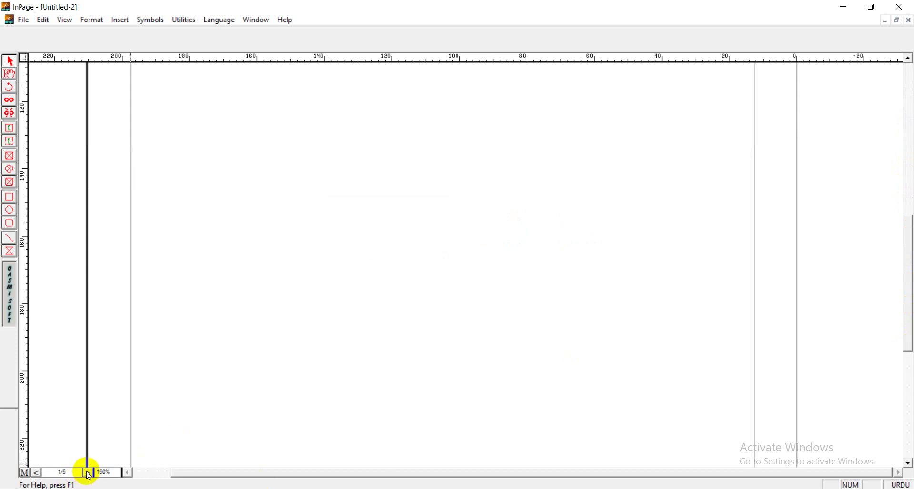
pyautogui.click(35, 473)
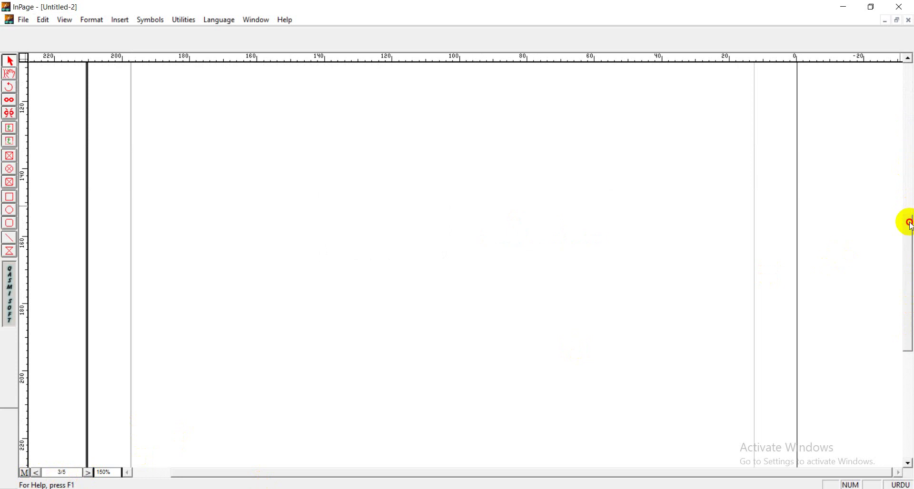
pyautogui.moveTo(910, 223); pyautogui.dragTo(910, 349)
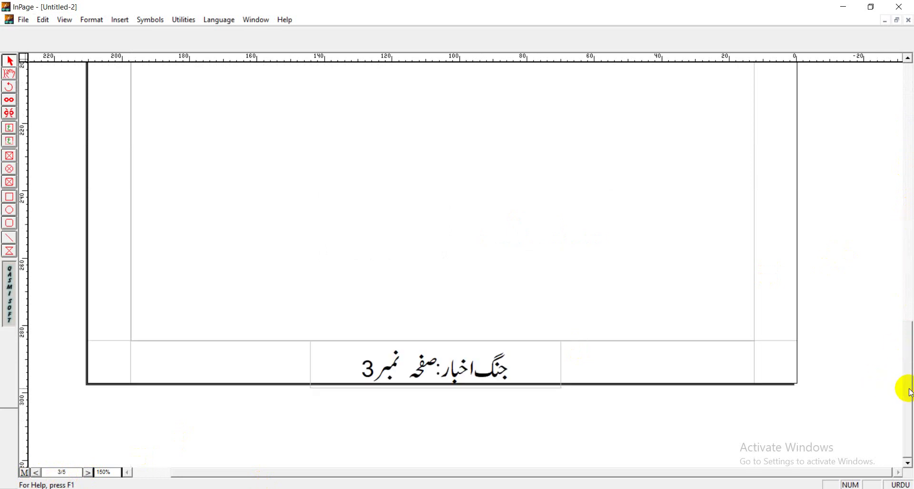
pyautogui.moveTo(900, 387); pyautogui.dragTo(907, 186)
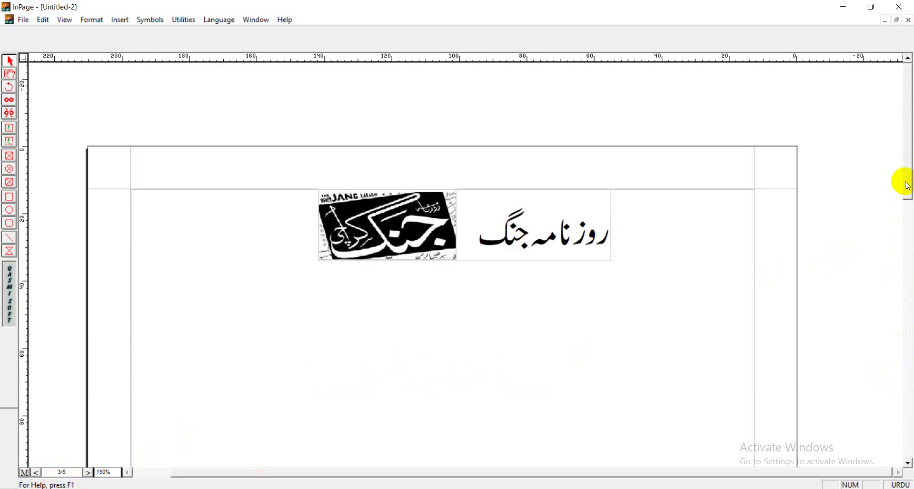
pyautogui.moveTo(908, 186); pyautogui.dragTo(909, 228)
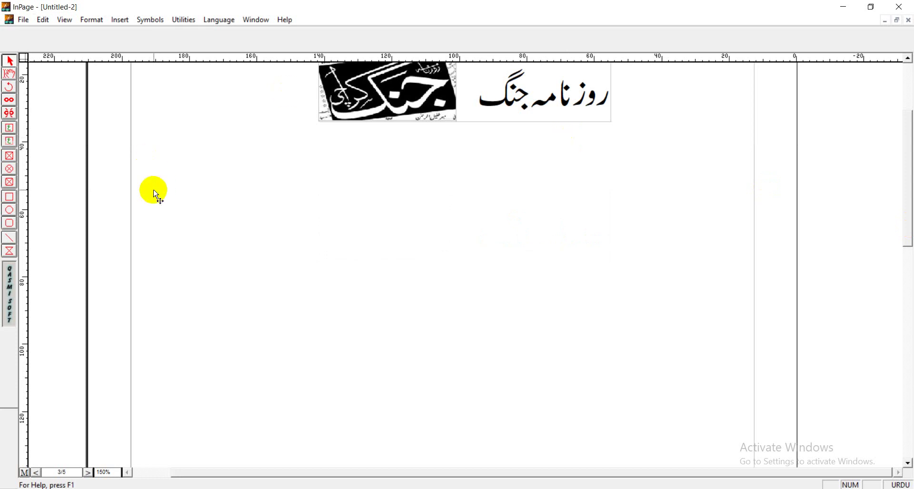
# - Draw a wide text box below the header on page 3 and fill it with Urdu article text from a saved InPage document
pyautogui.click(9, 129)
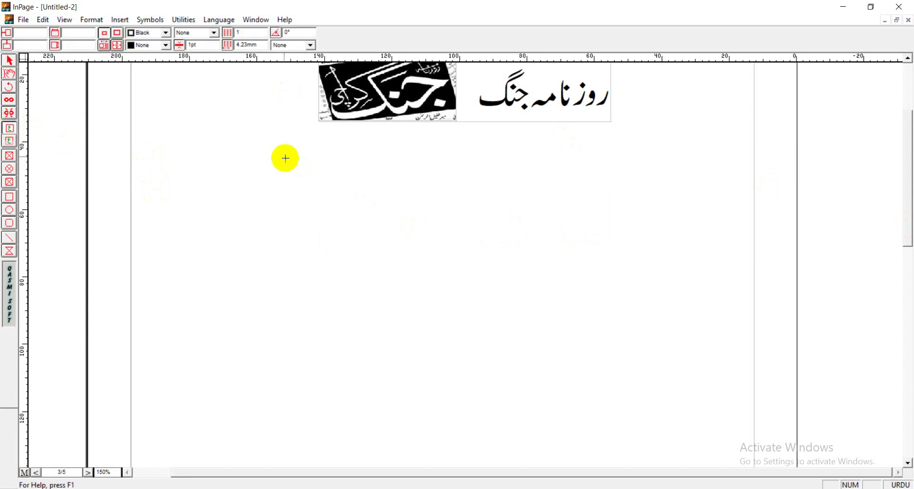
pyautogui.moveTo(275, 153); pyautogui.dragTo(641, 335)
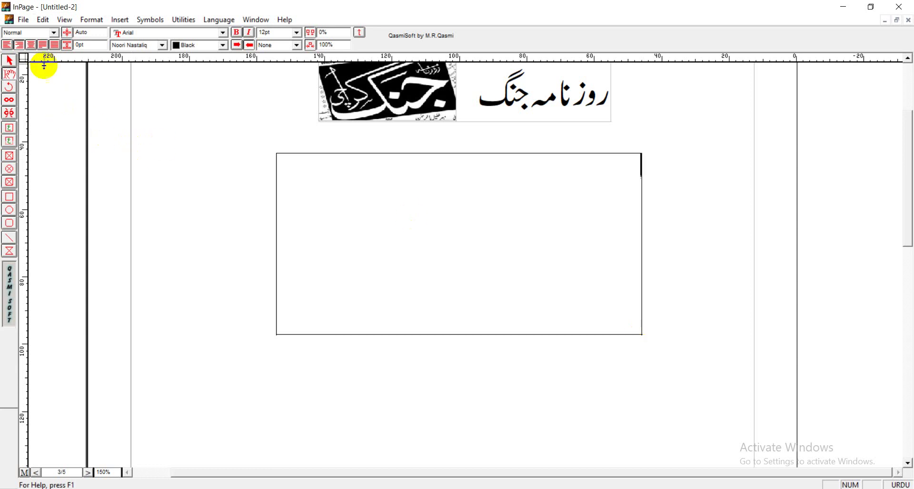
pyautogui.click(25, 21)
pyautogui.click(29, 45)
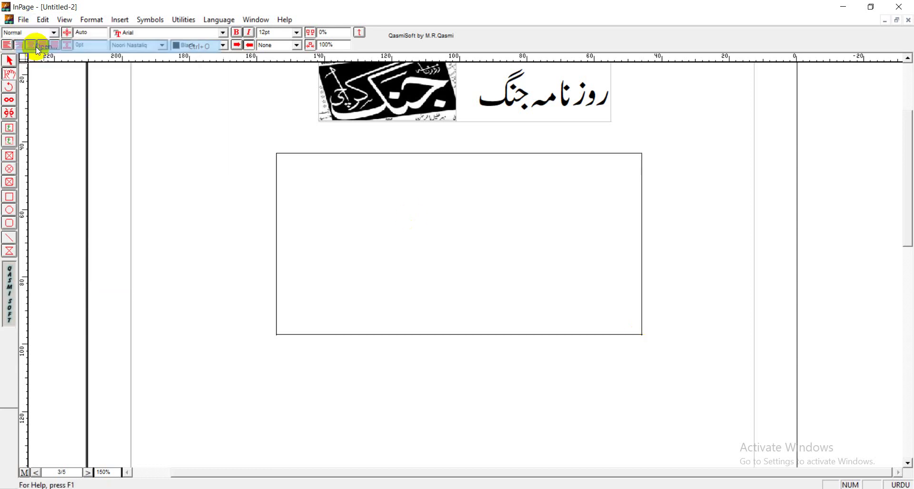
pyautogui.click(436, 185)
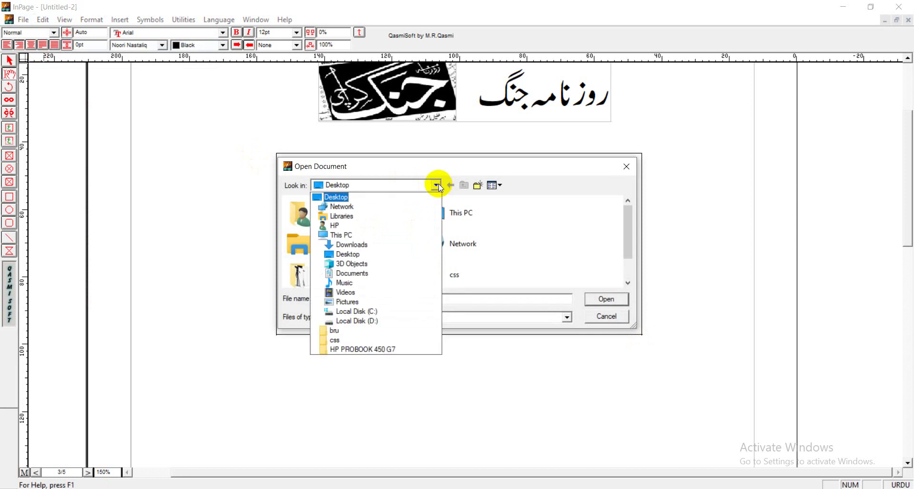
pyautogui.click(361, 321)
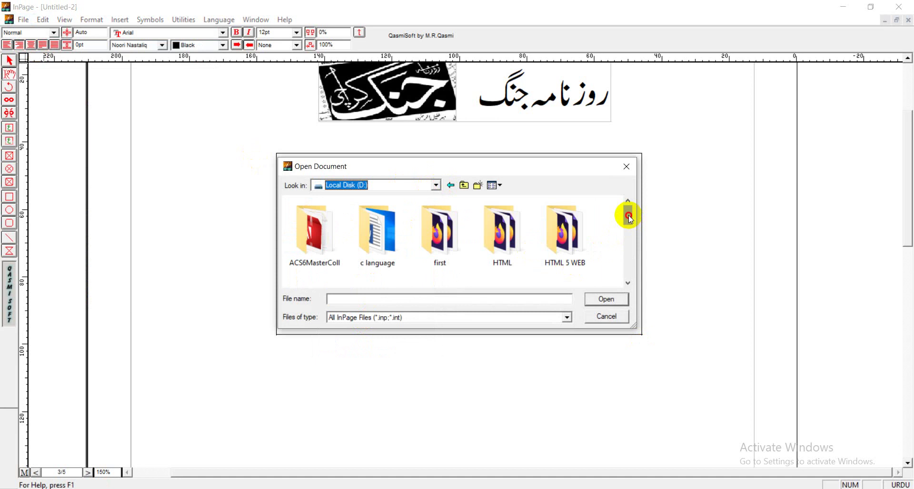
pyautogui.moveTo(628, 215)
pyautogui.mouseDown()
pyautogui.moveTo(629, 275)
pyautogui.moveTo(617, 214)
pyautogui.mouseUp()
pyautogui.click(436, 186)
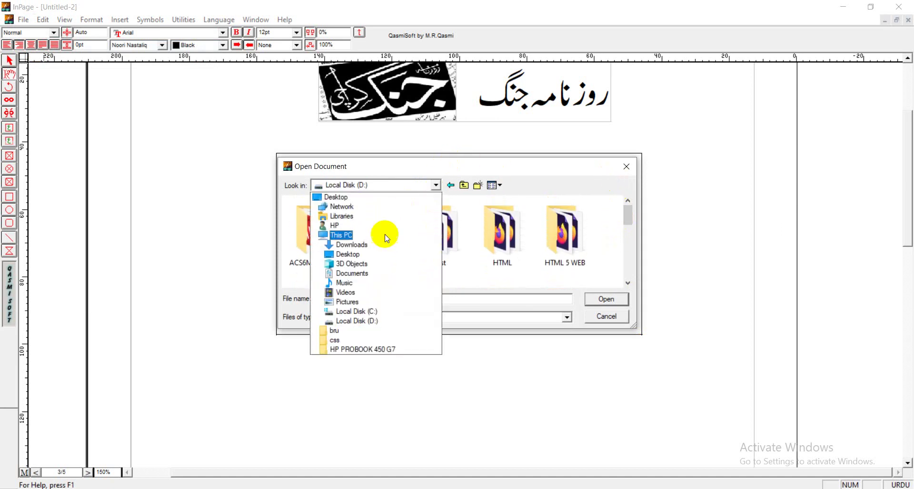
pyautogui.click(358, 311)
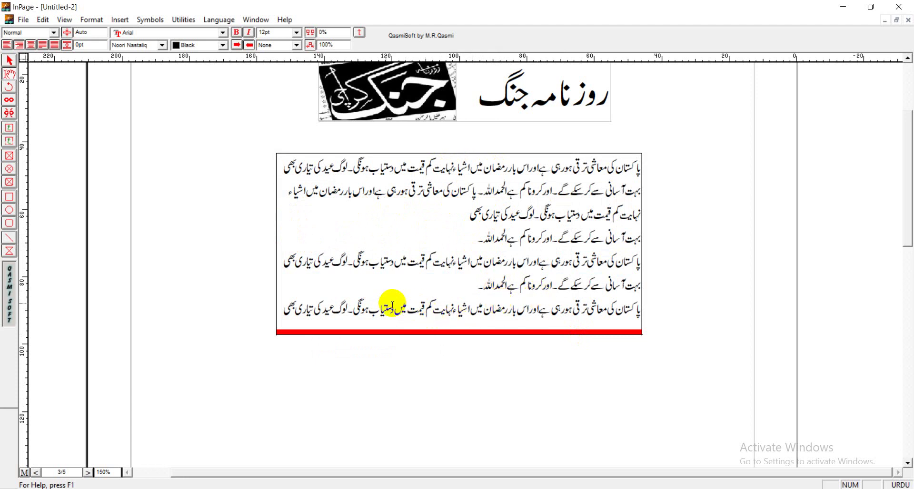
# - Examine the overflow mark under the article text and look through pages 2 and 3 for space to continue it
pyautogui.moveTo(368, 319); pyautogui.dragTo(360, 319)
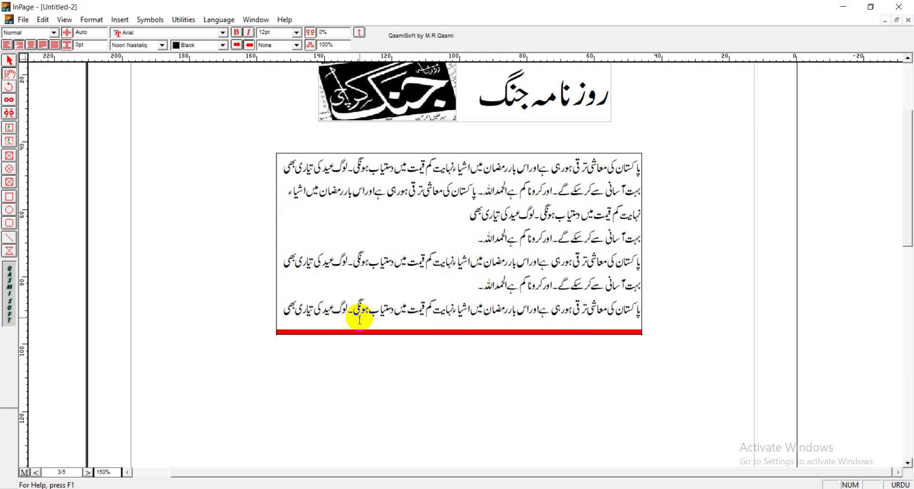
pyautogui.click(243, 388)
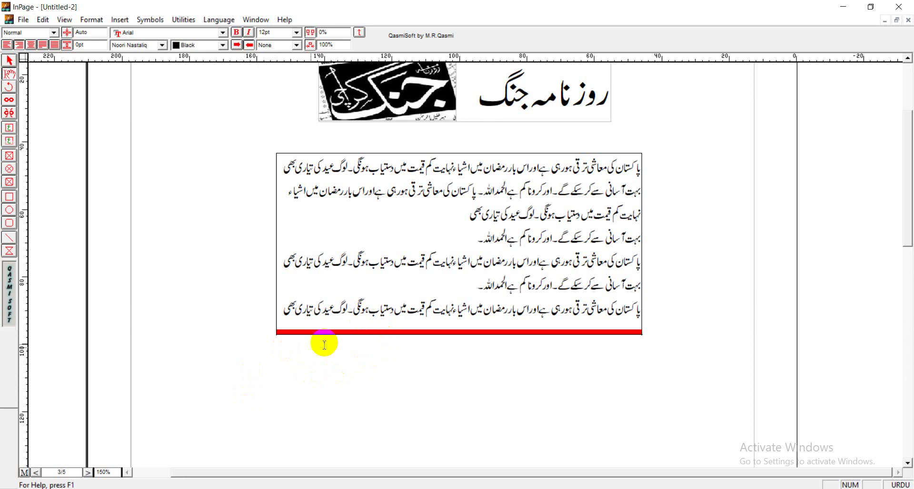
pyautogui.click(88, 472)
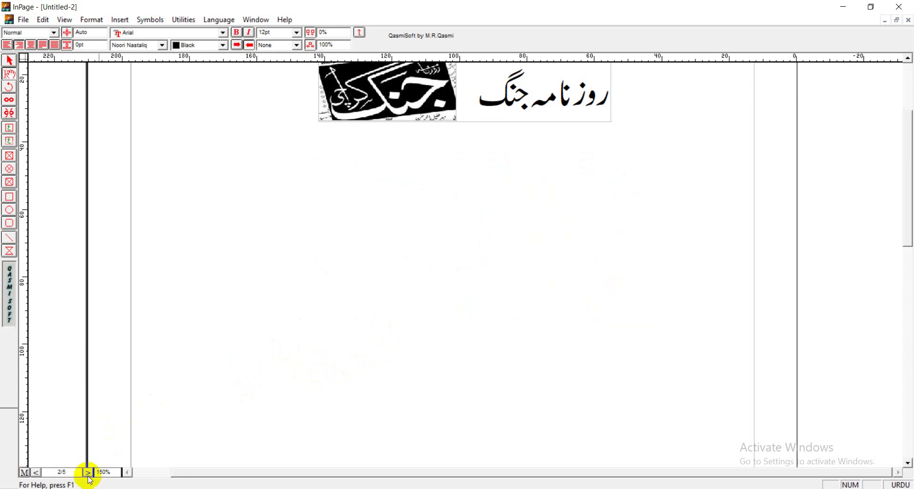
pyautogui.click(35, 473)
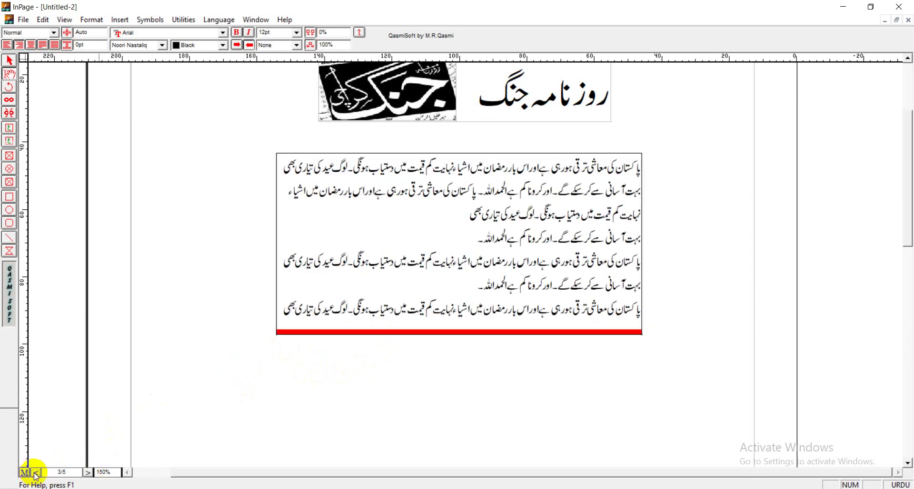
pyautogui.click(88, 473)
pyautogui.click(88, 473)
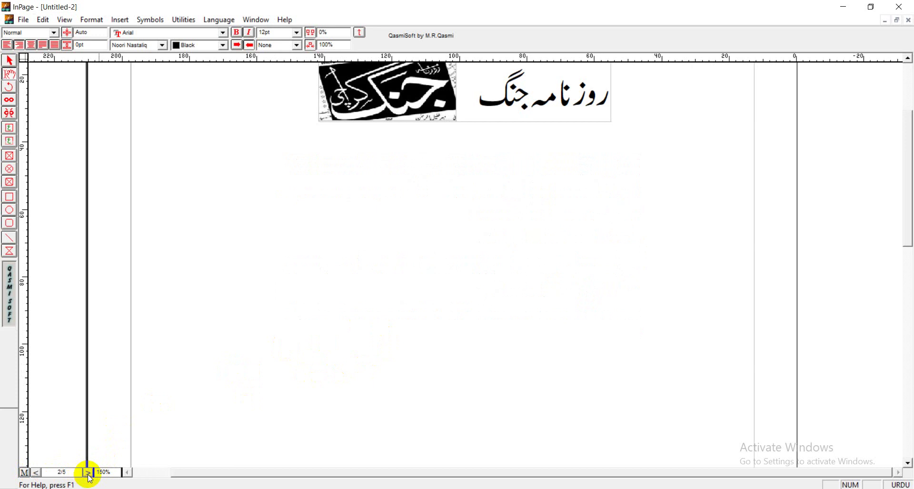
pyautogui.click(35, 473)
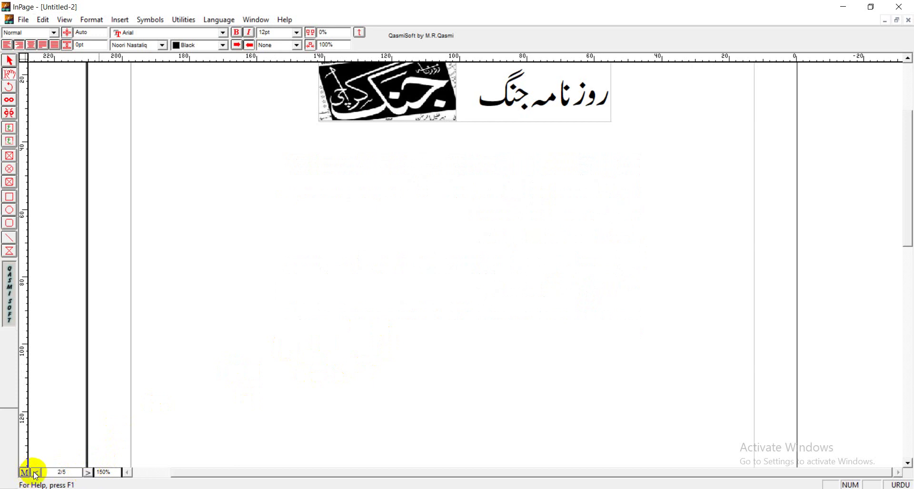
pyautogui.click(35, 473)
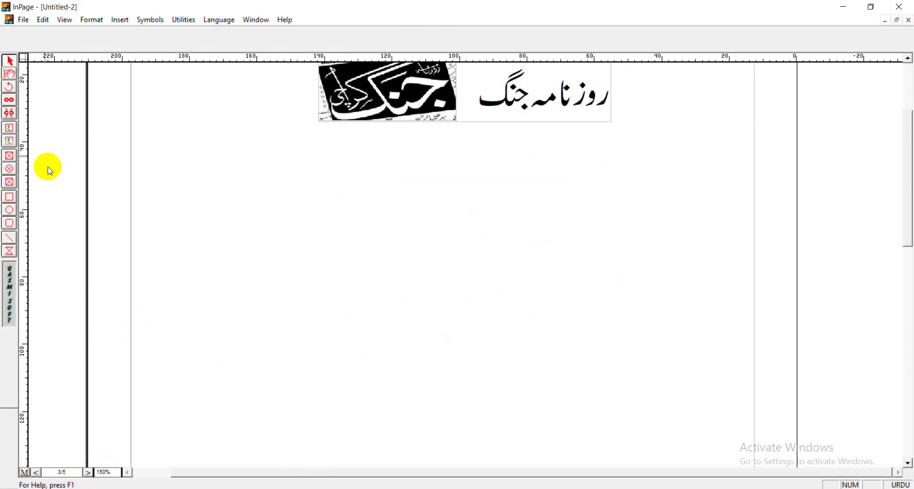
# - Draw a tall, narrow empty text box below the header on page 3 for the continued article
pyautogui.click(10, 133)
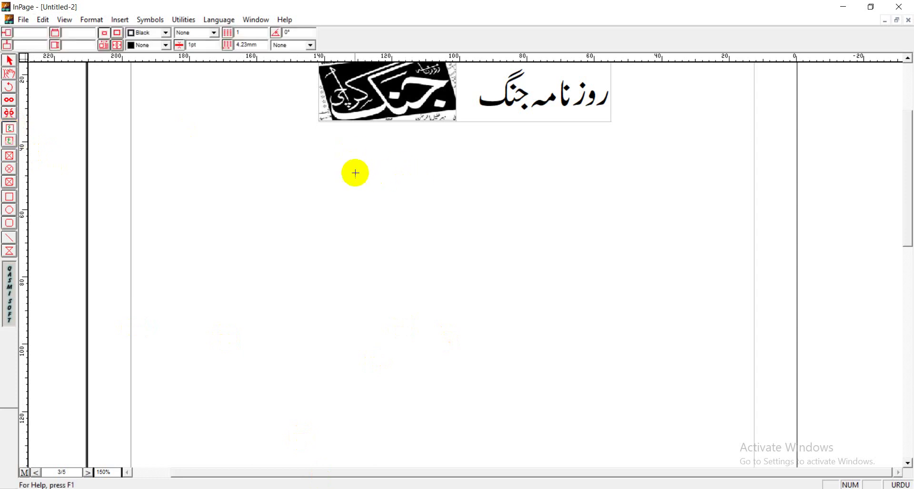
pyautogui.moveTo(350, 158); pyautogui.dragTo(520, 446)
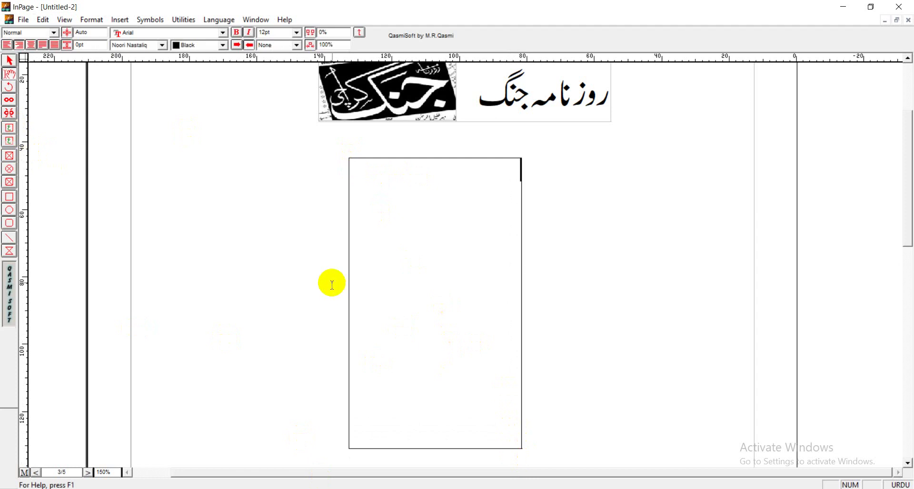
pyautogui.click(88, 472)
pyautogui.click(35, 473)
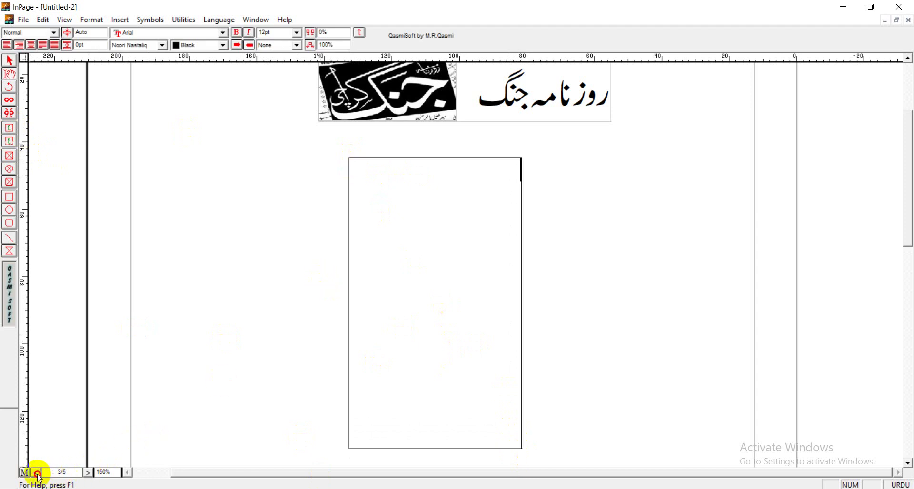
# - Start a text link from the overflowing article text box on page 1
pyautogui.click(88, 472)
pyautogui.click(88, 473)
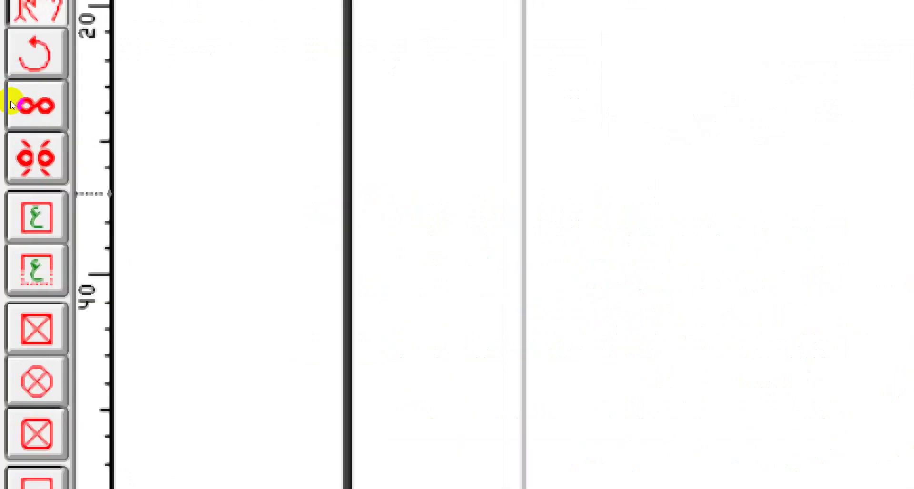
pyautogui.click(13, 105)
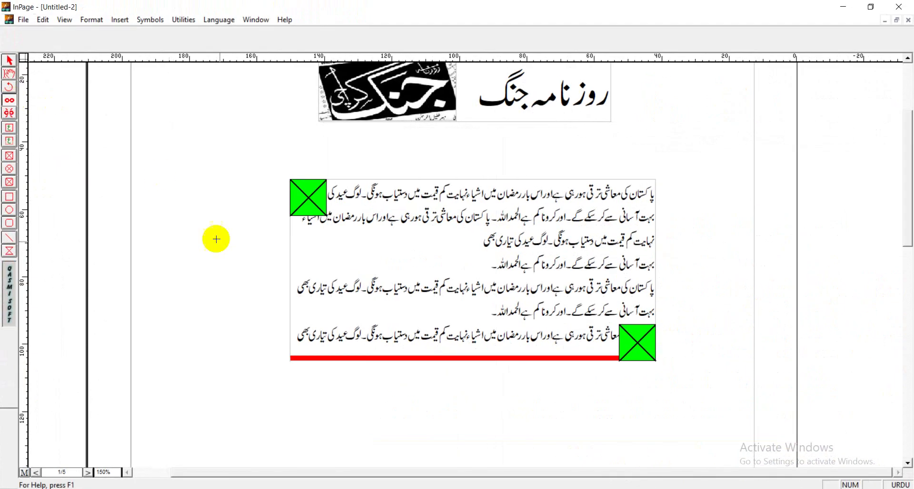
pyautogui.click(309, 198)
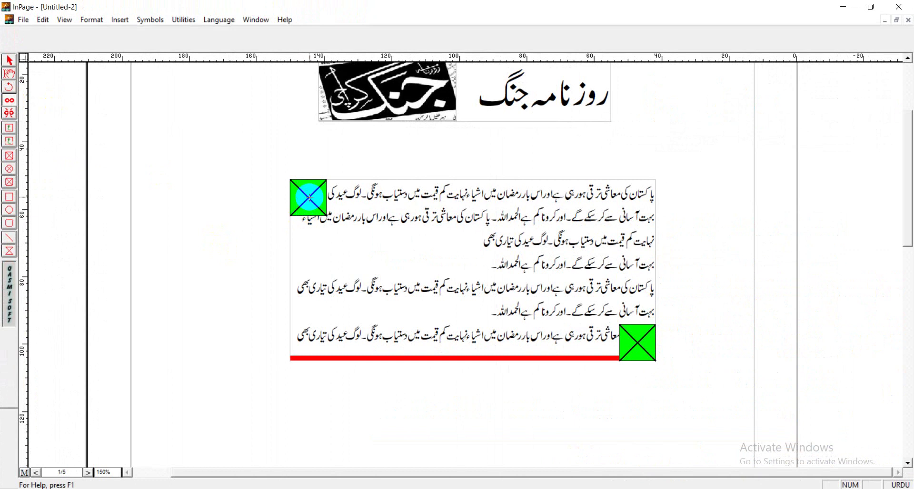